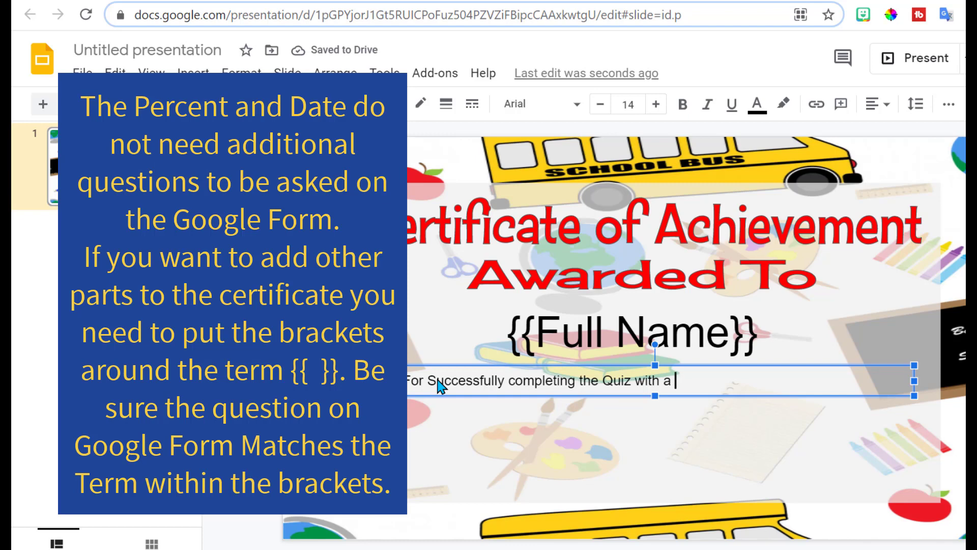
Step: Add '{{percent}} on {{date}}' after 'with a' in the certificate line
text({{)
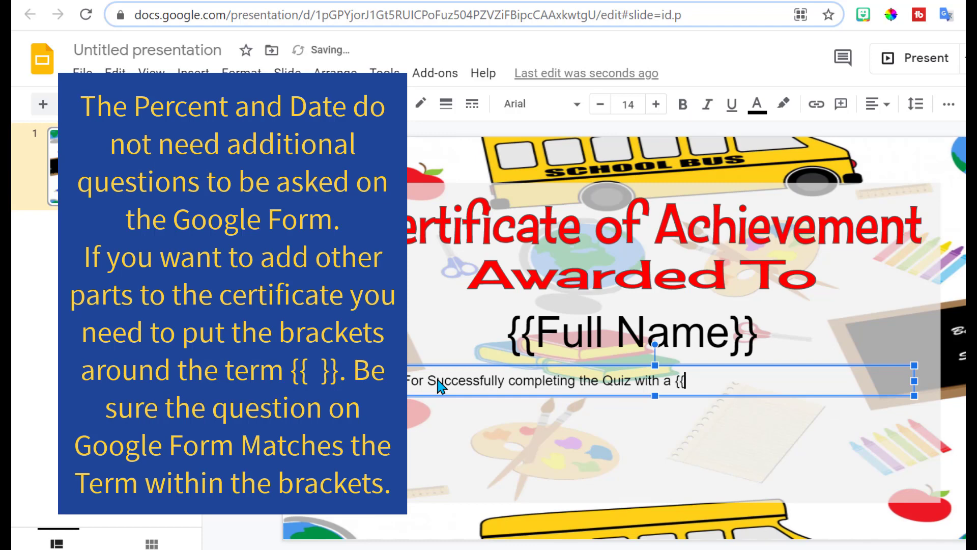
text(percenta)
key(BackSpace)
text(}})
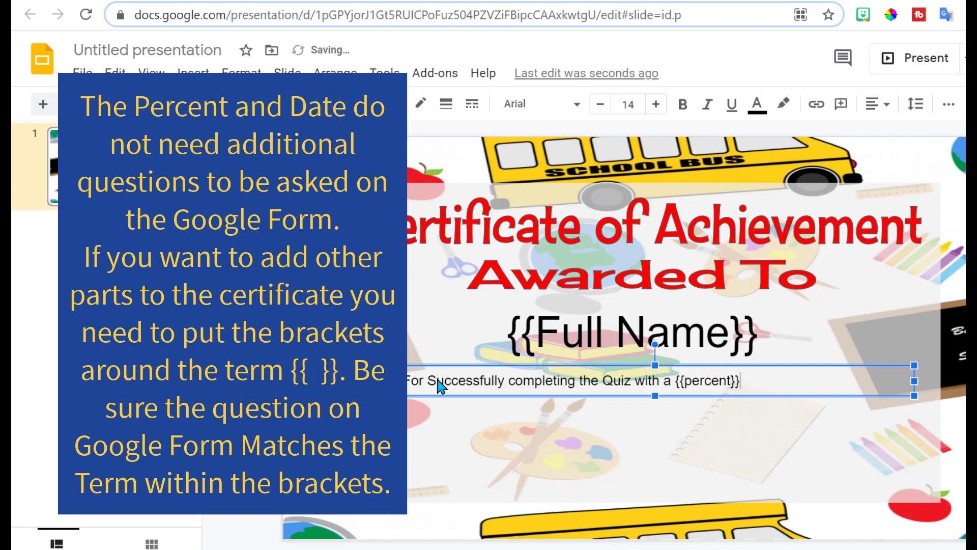
text( on {{date}})
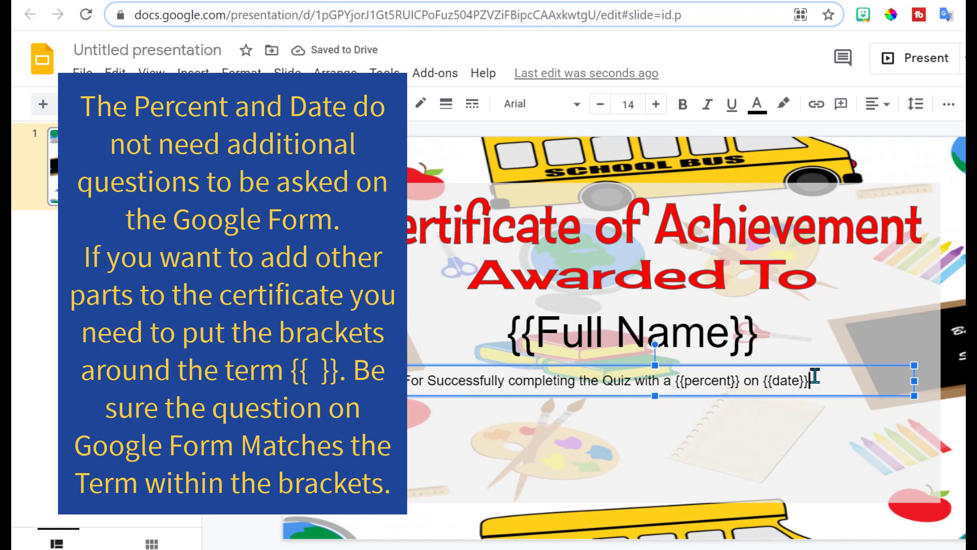
drag(811, 380, 760, 380)
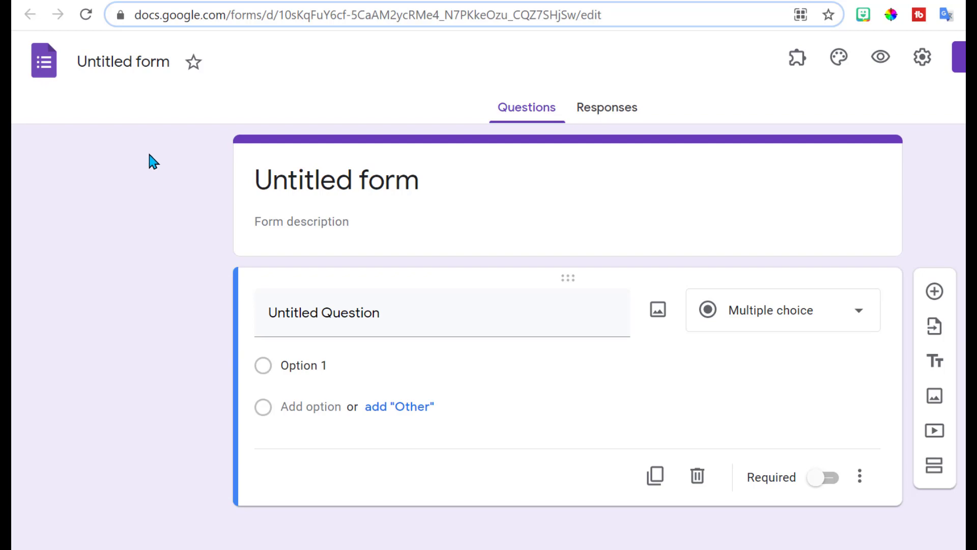
Step: Name the form Practice Quiz and enable the Certify'em add-on for it
click(105, 59)
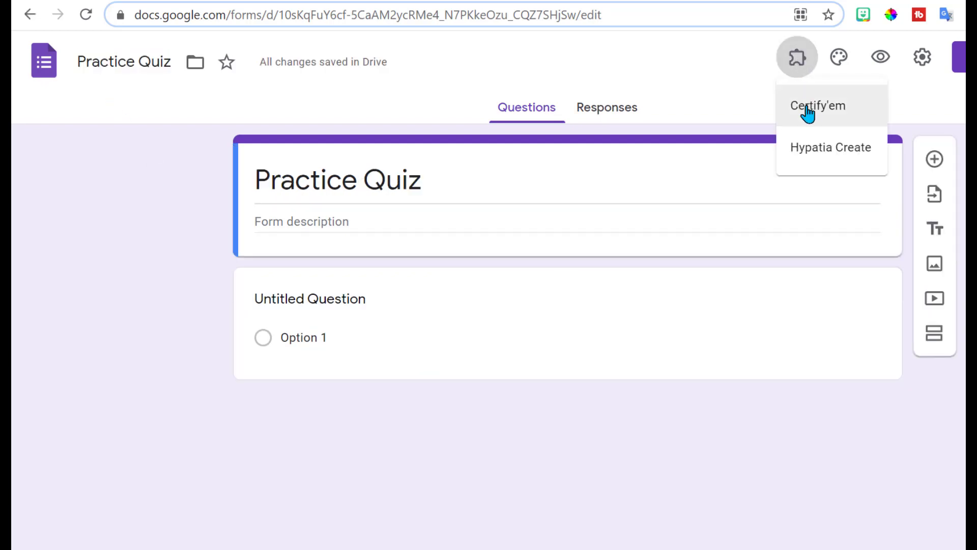
click(808, 114)
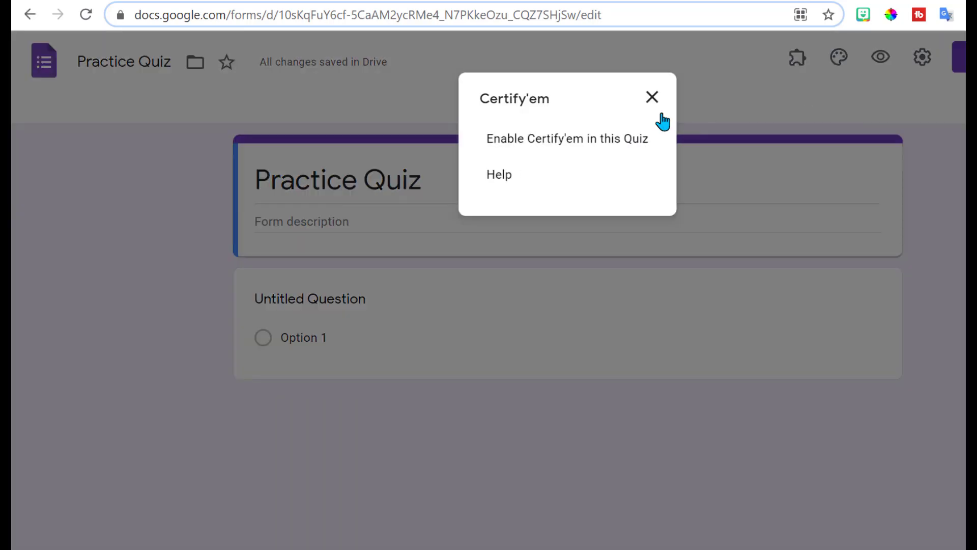
click(559, 145)
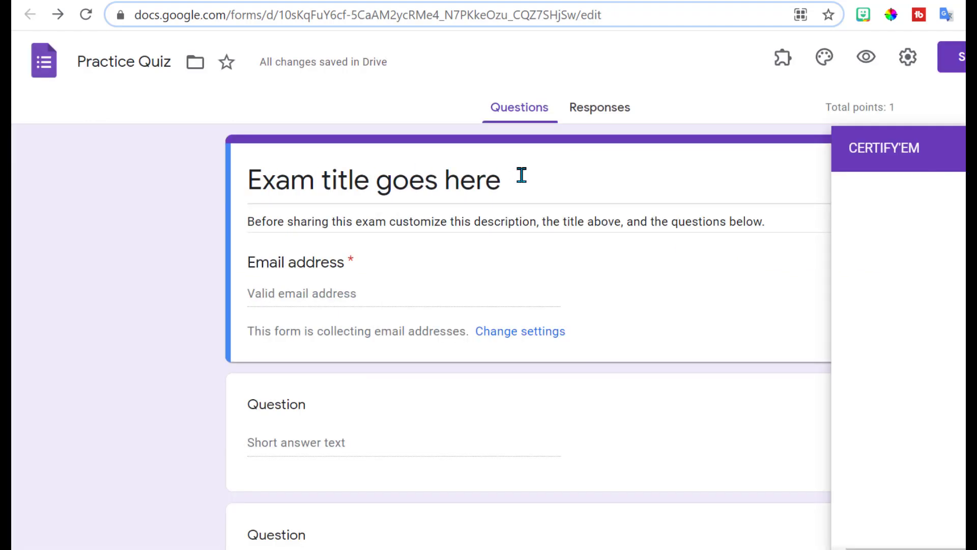
Step: Retitle the exam 'Practice Quiz', set the passing score to 0% and turn certification on
triple_click(506, 181)
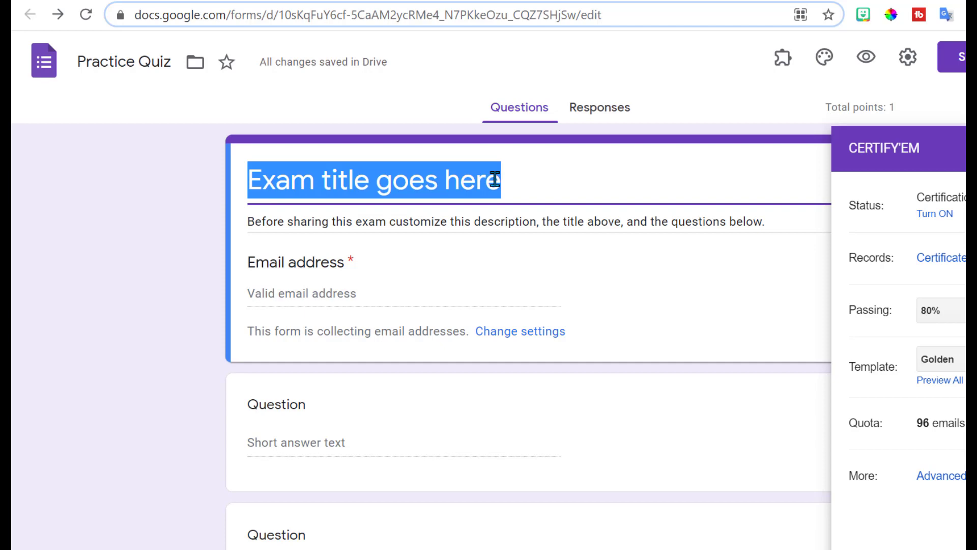
text(Practice Quiz)
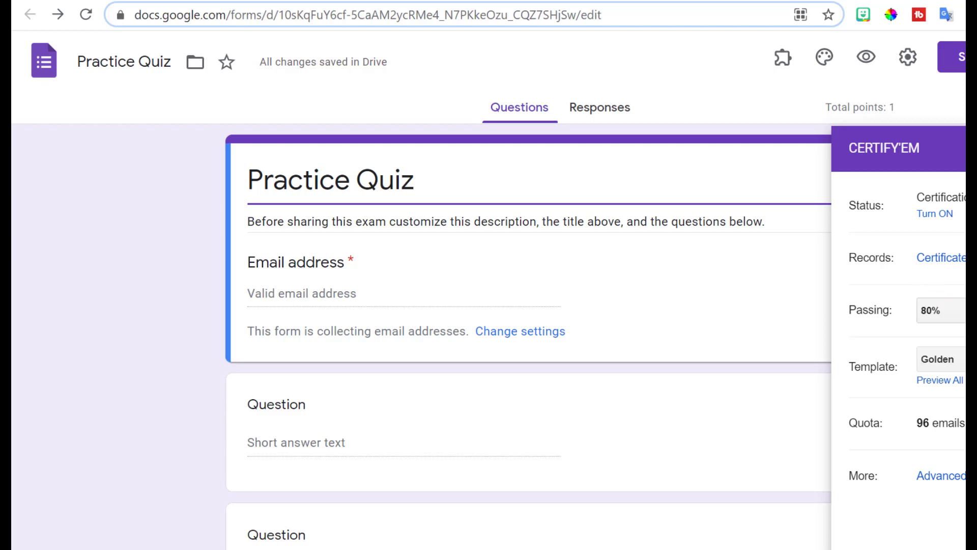
click(940, 310)
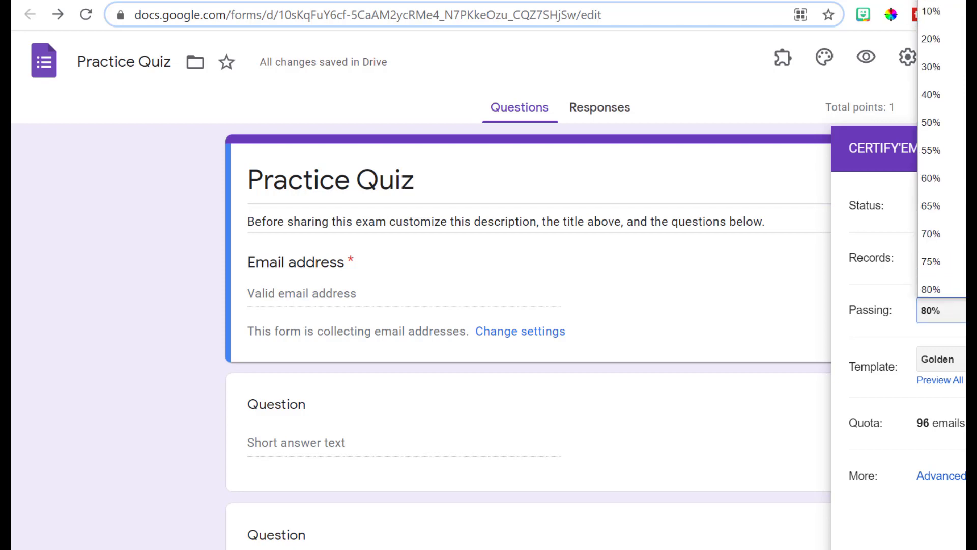
key(Return)
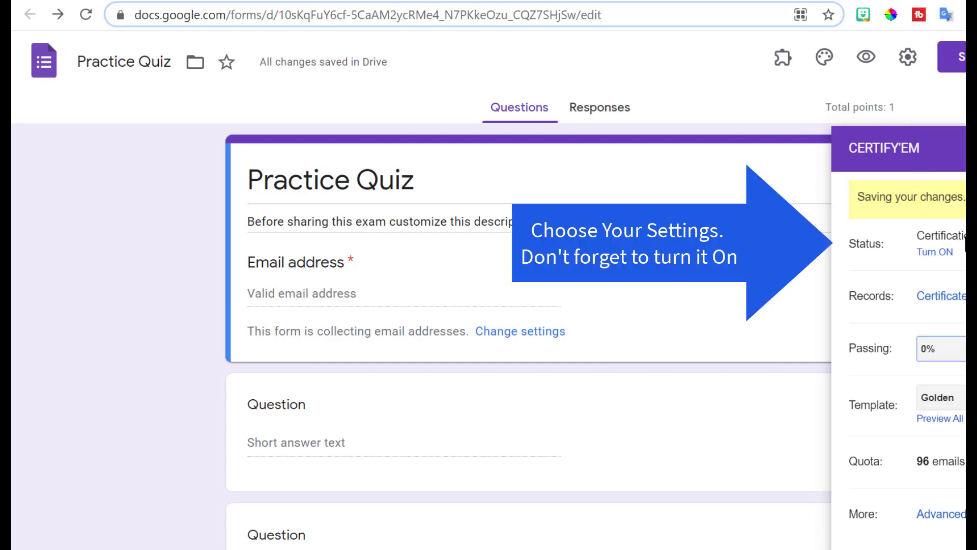
click(942, 215)
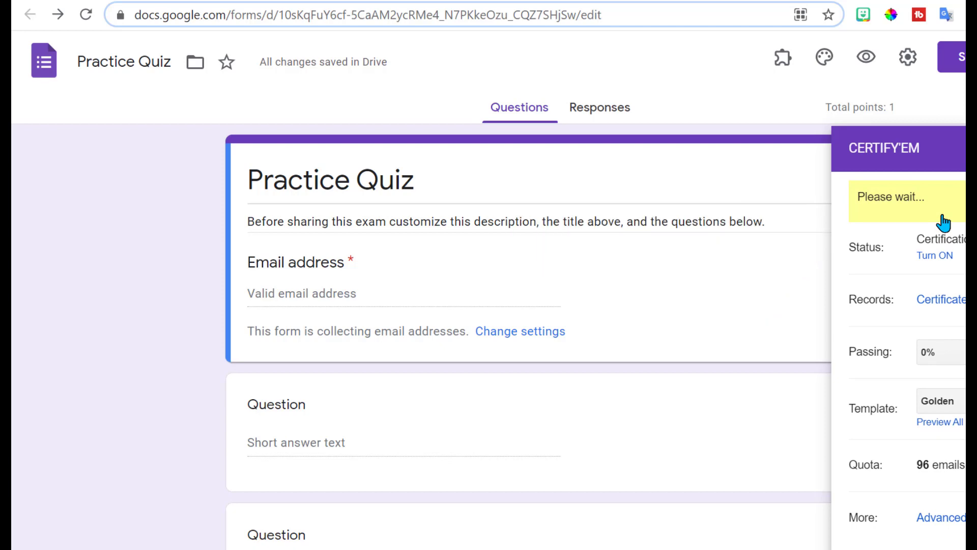
scroll(943, 223, down, 1)
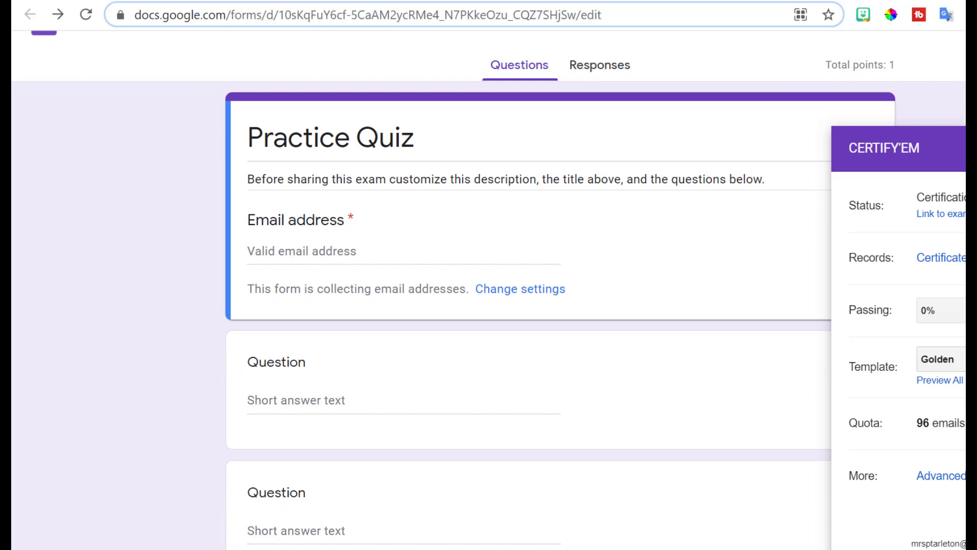
Step: Replace the Golden template with the 'Custom Certificate for Certify'em' presentation and save
click(940, 359)
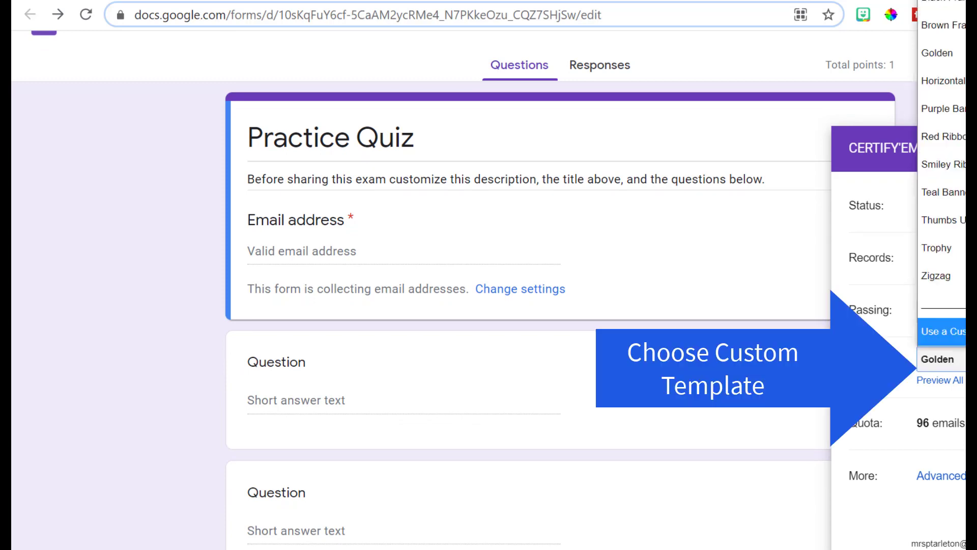
key(Escape)
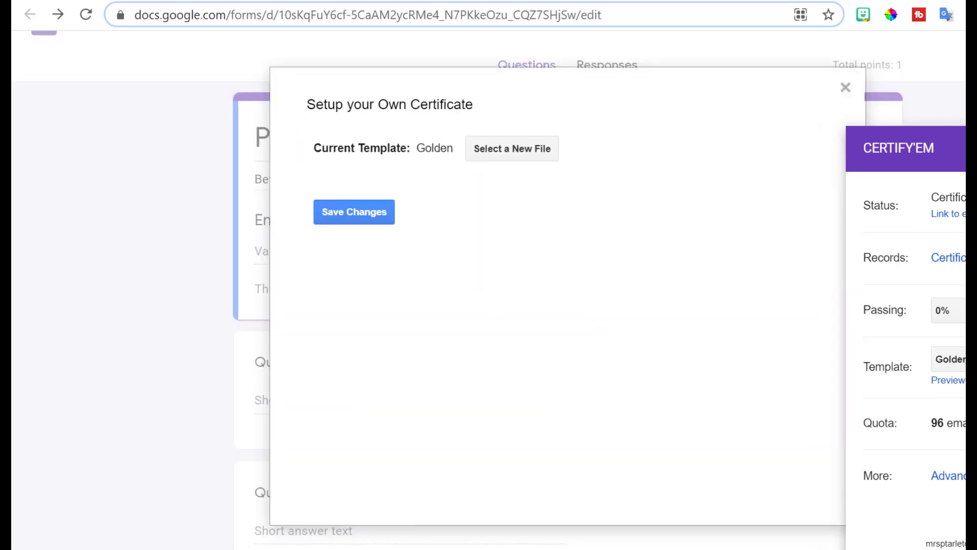
click(514, 148)
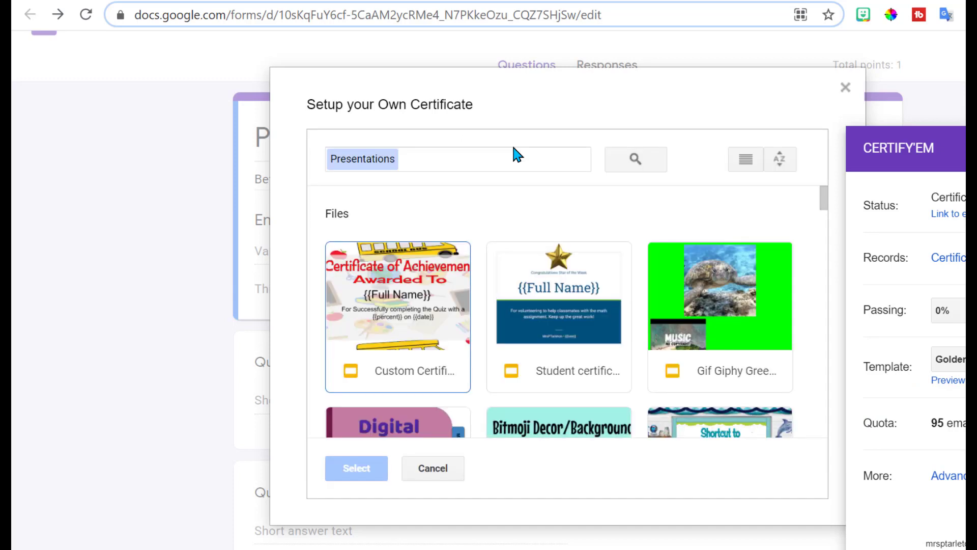
click(410, 376)
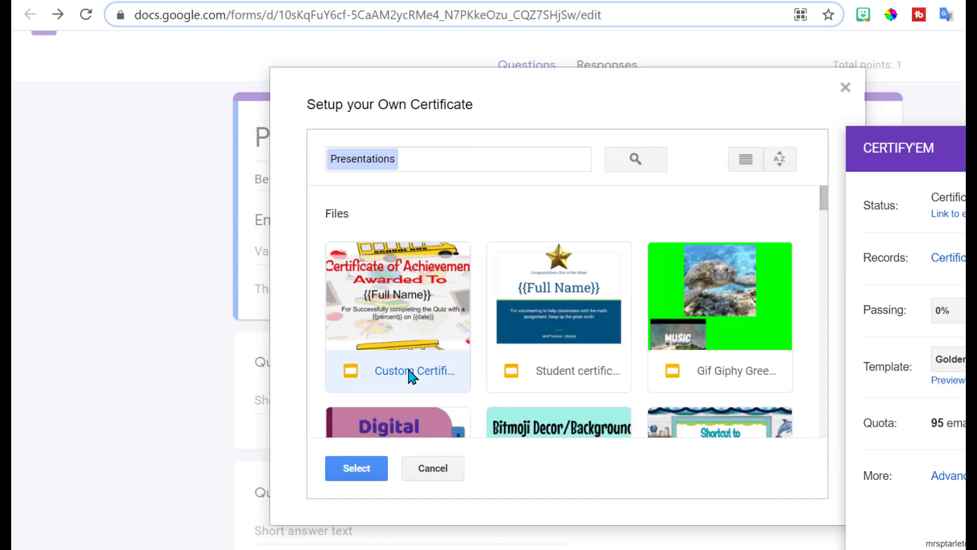
click(357, 468)
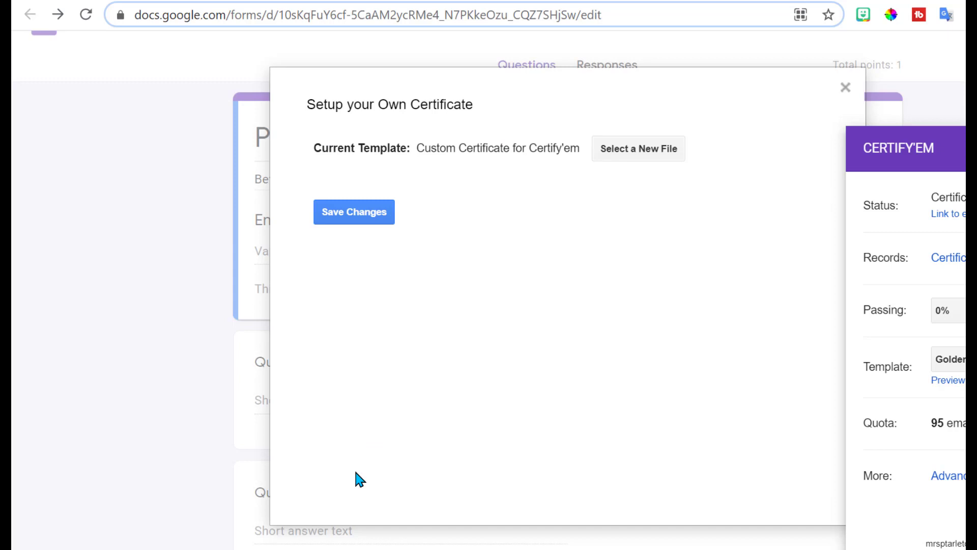
click(375, 216)
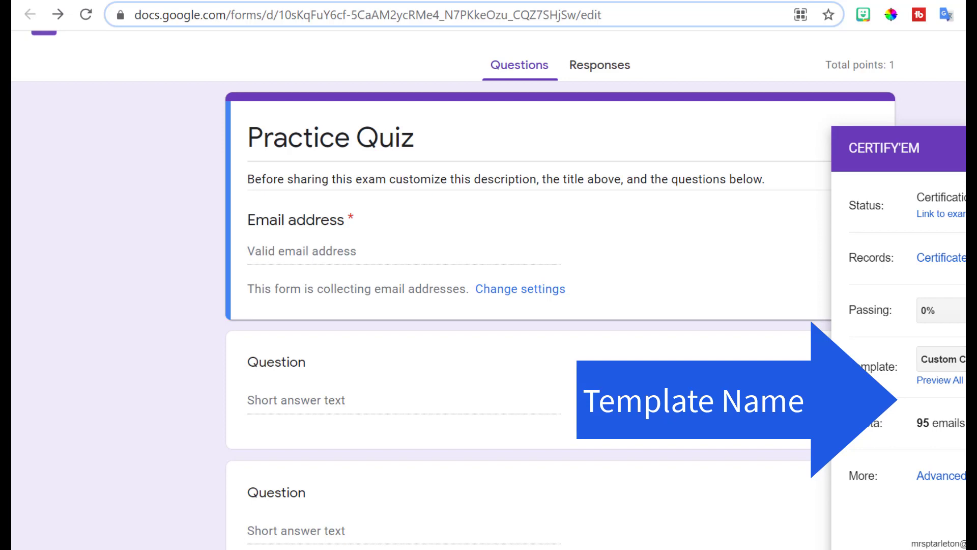
Step: Cut the submission message to one line, add the sender's name and subject 'Practice Quiz', and save
scroll(529, 305, down, 2)
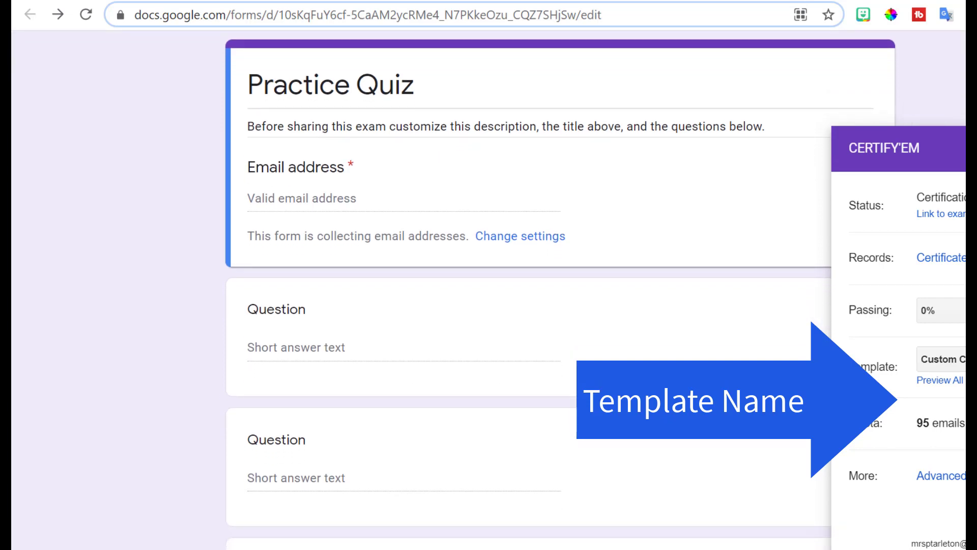
click(939, 478)
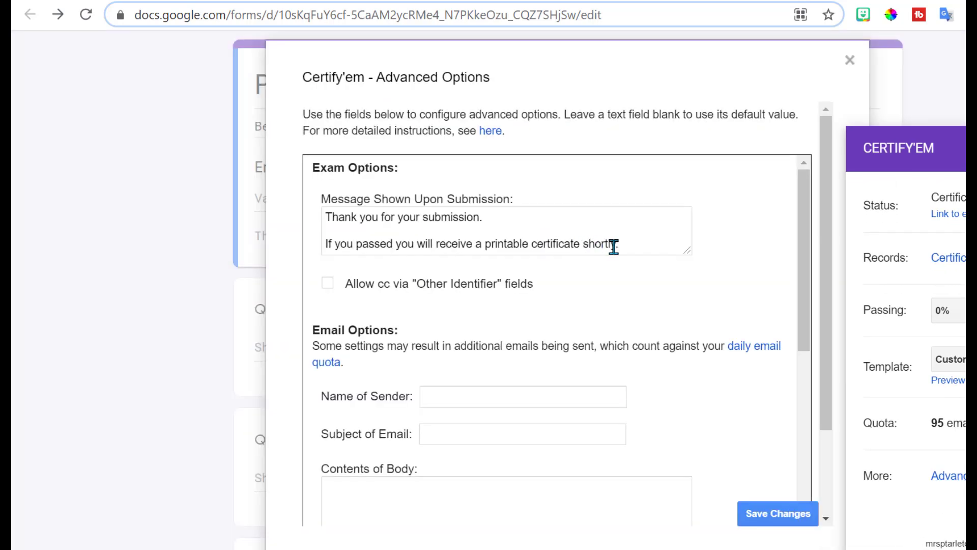
drag(620, 243, 325, 242)
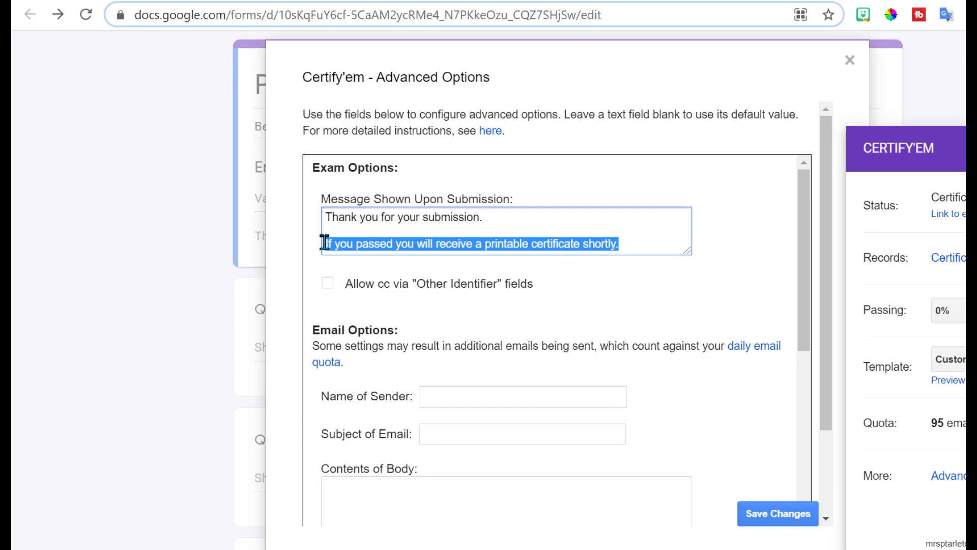
key(BackSpace)
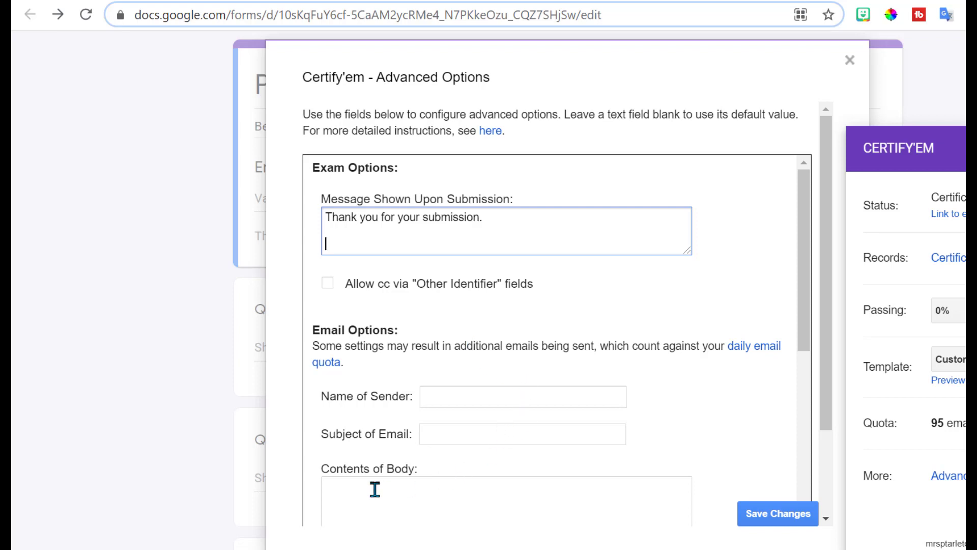
click(474, 396)
text(MrsPTarleton)
key(Tab)
text(Practice Quiz)
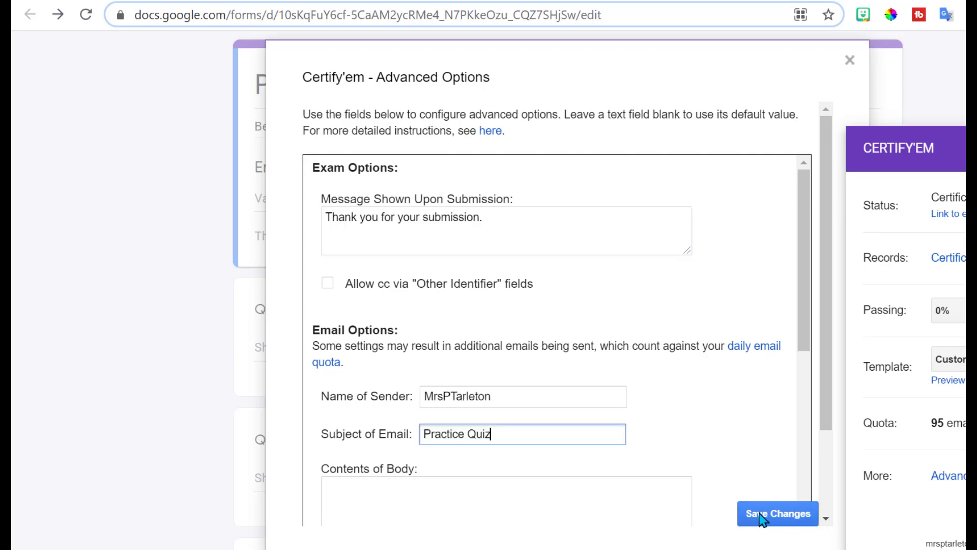
click(762, 516)
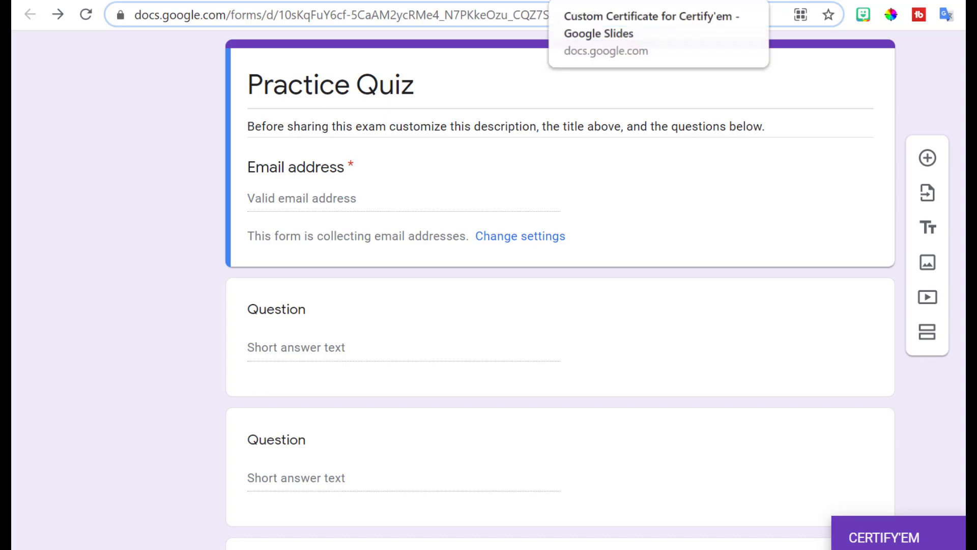
Step: Title the first question 'Full Name', checking it against the certificate template's placeholders
click(585, 1)
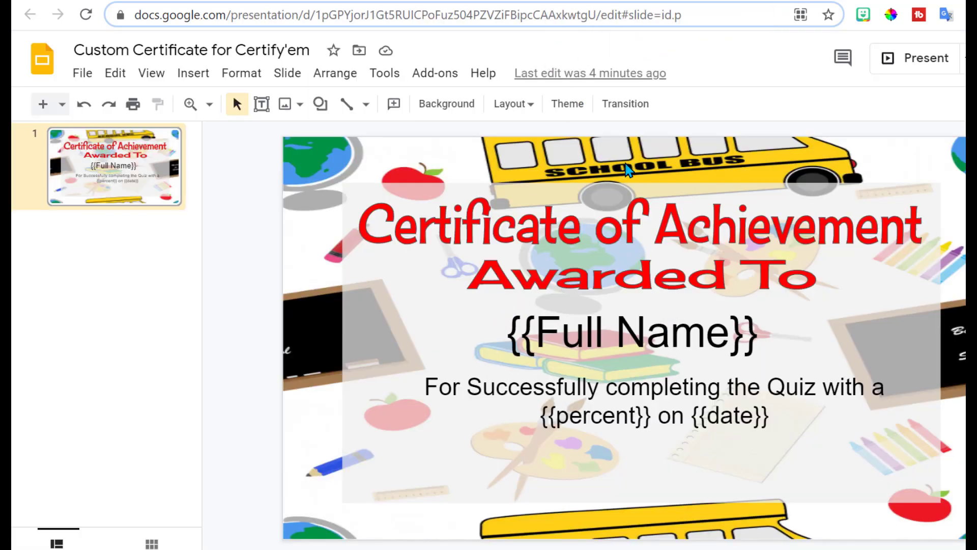
click(404, 1)
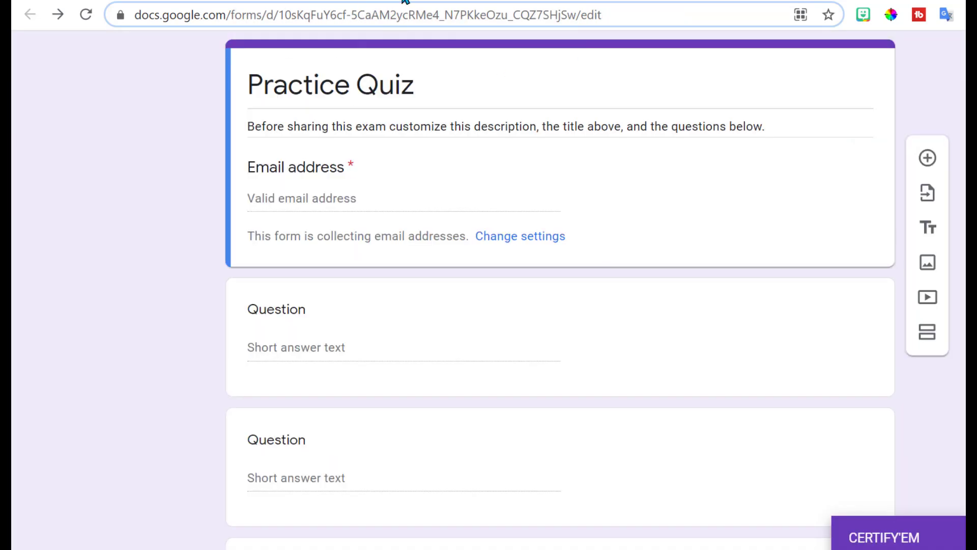
click(280, 312)
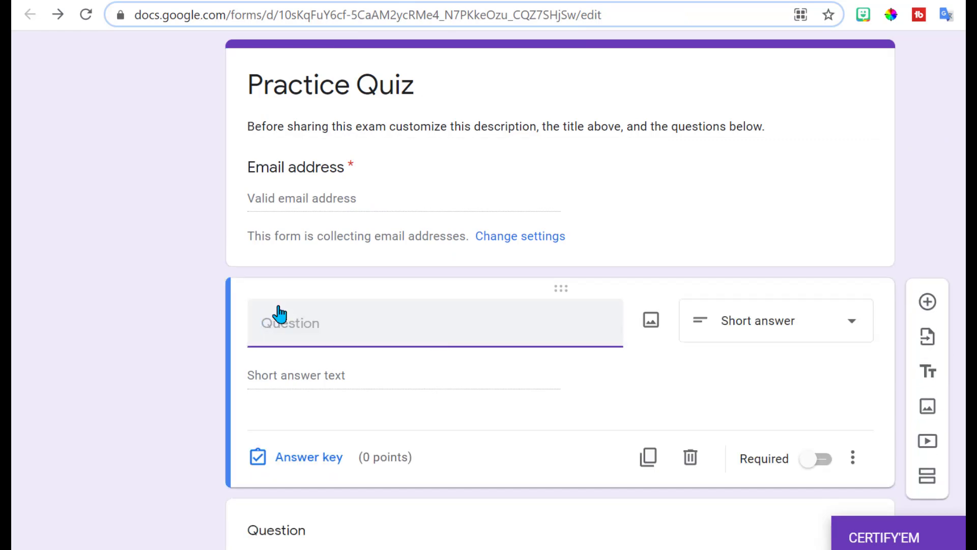
text(Full Name)
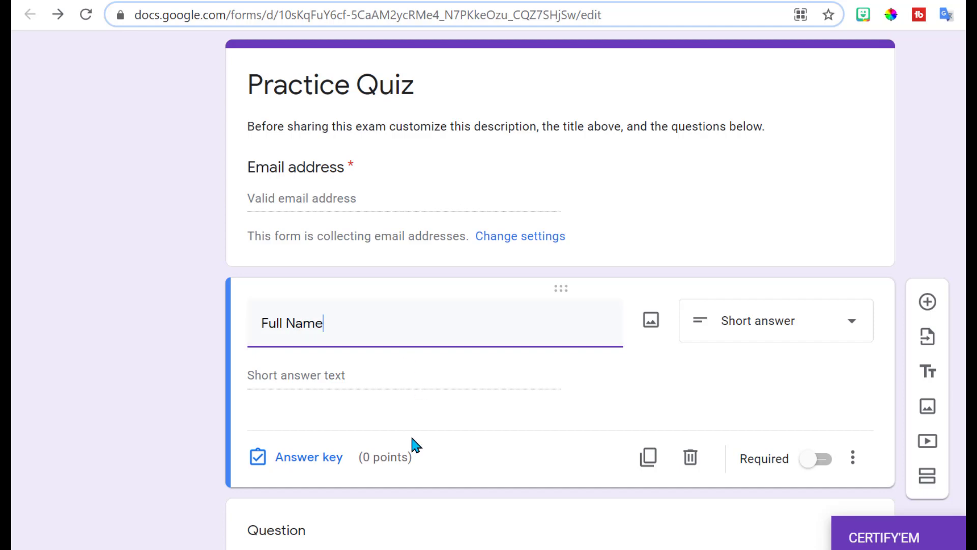
scroll(560, 285, down, 3)
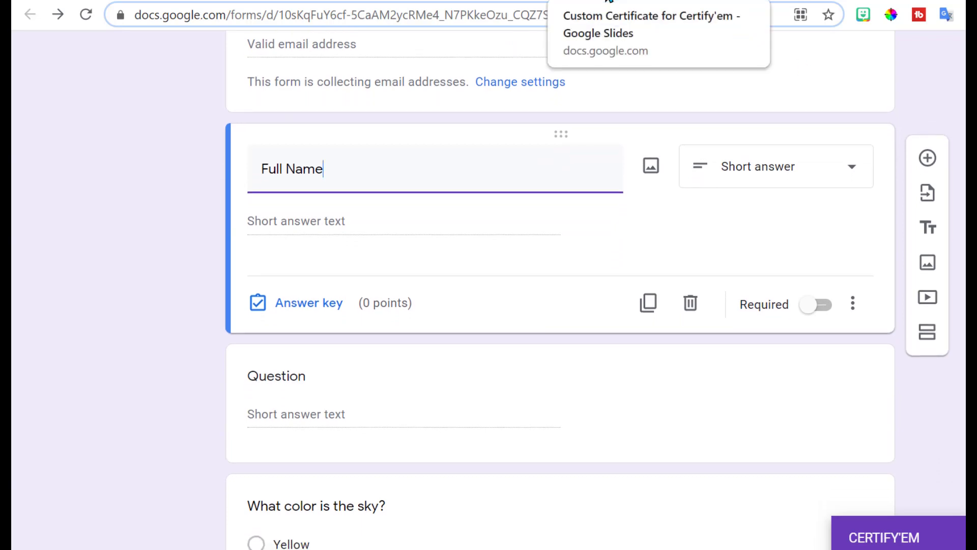
click(608, 1)
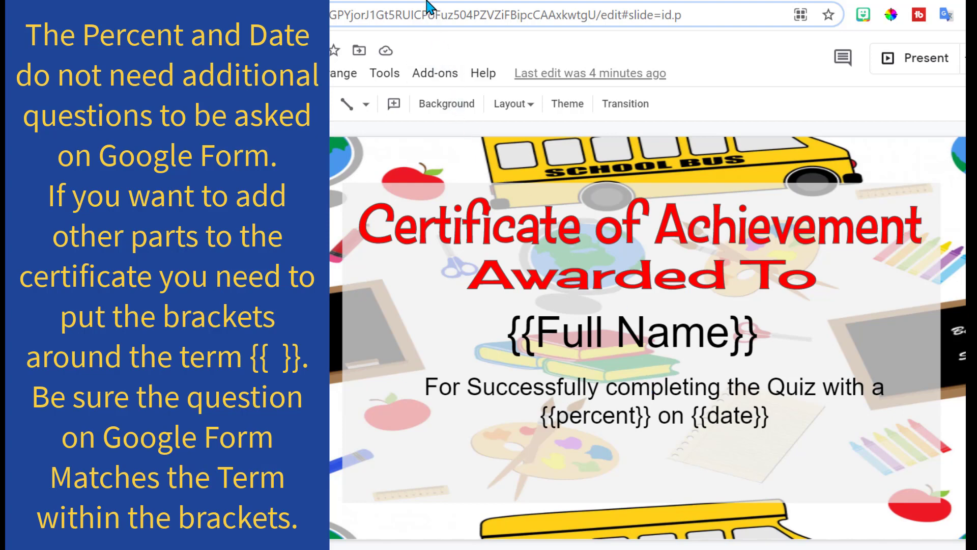
click(407, 1)
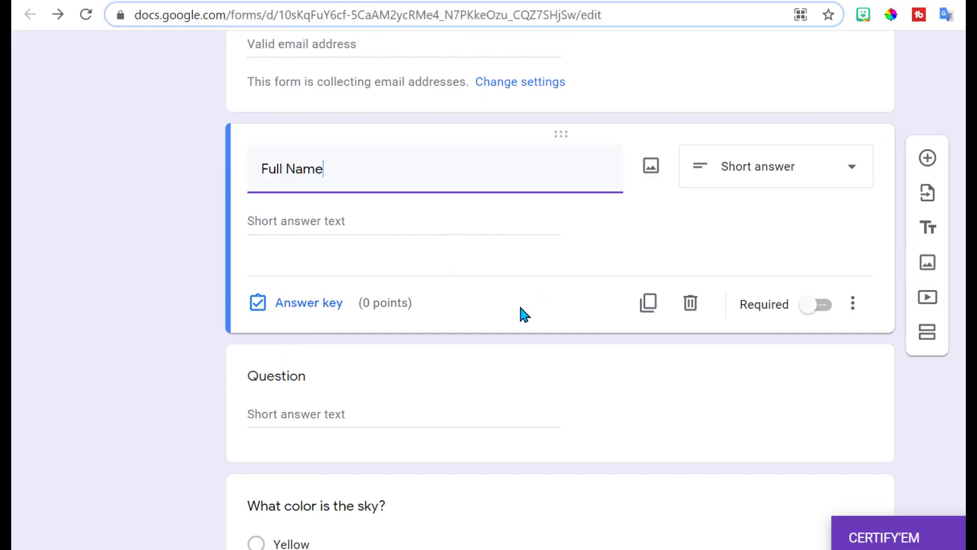
click(585, 1)
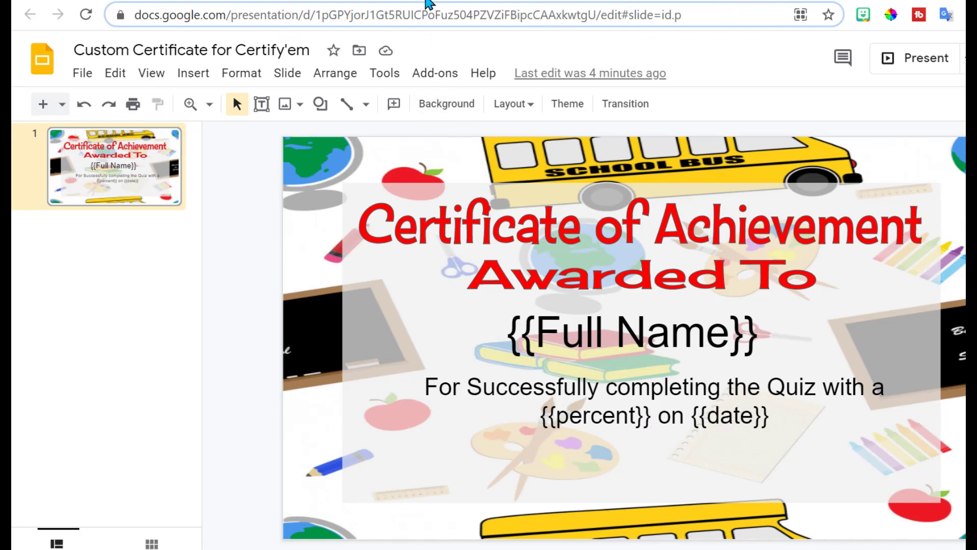
key(ctrl+Tab)
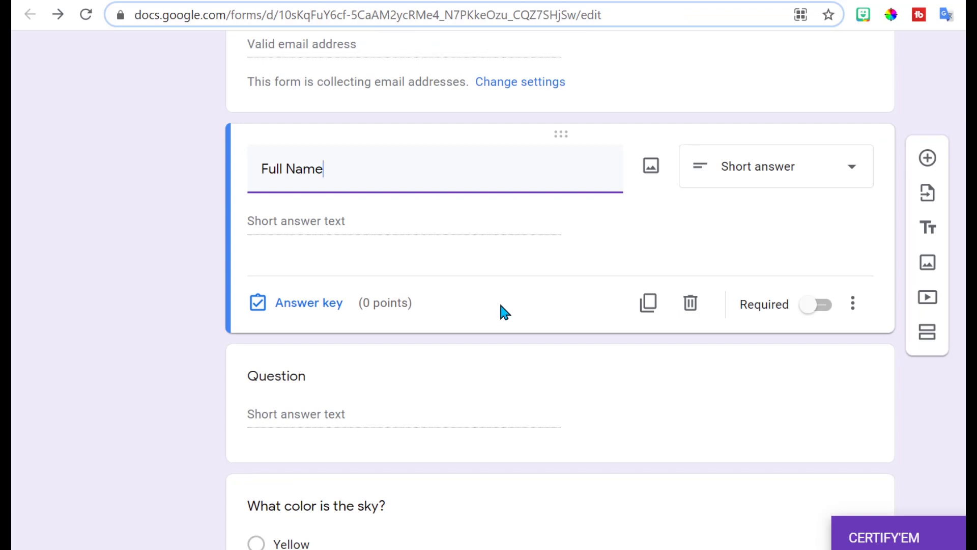
Step: Write the sky-colour question with Blue as the 1-point correct answer and make it required
click(276, 381)
text(What is the)
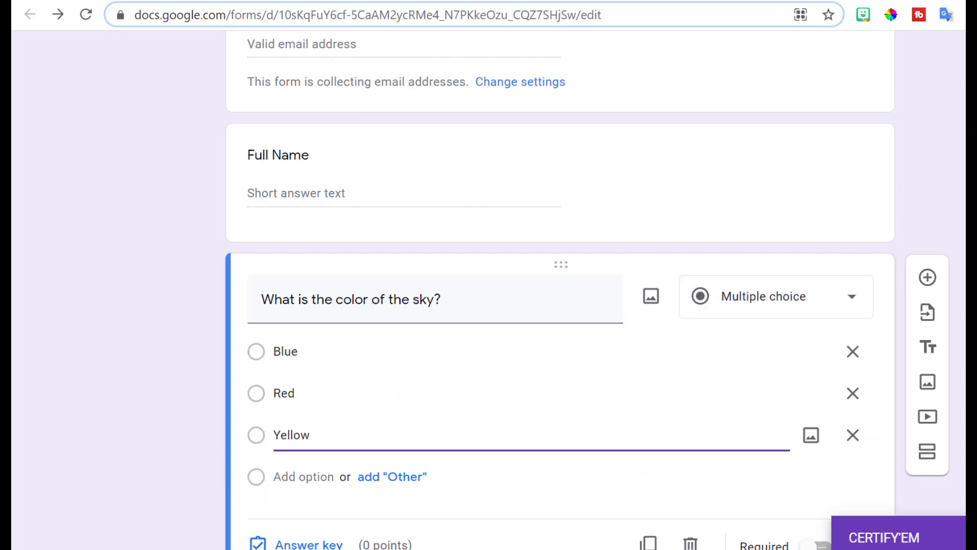
scroll(463, 275, down, 2)
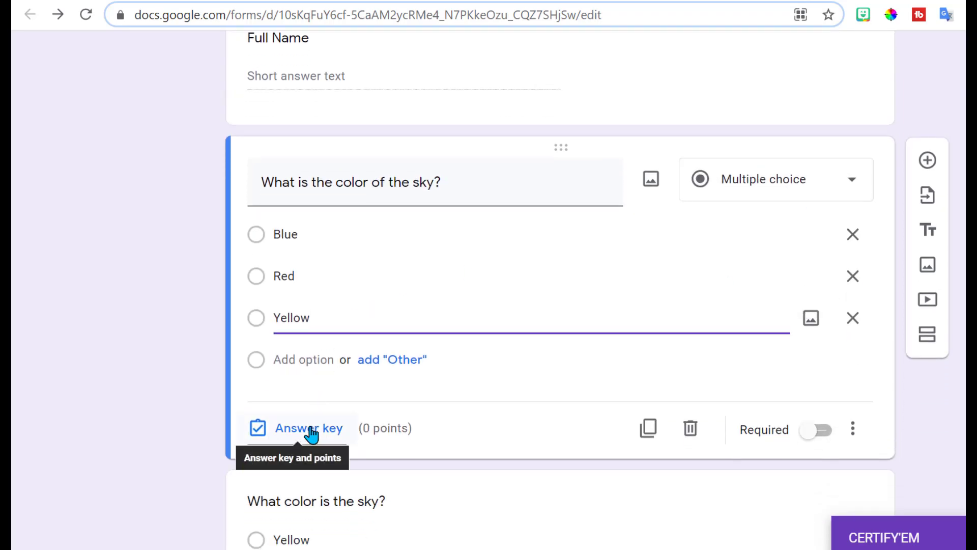
click(311, 433)
click(275, 276)
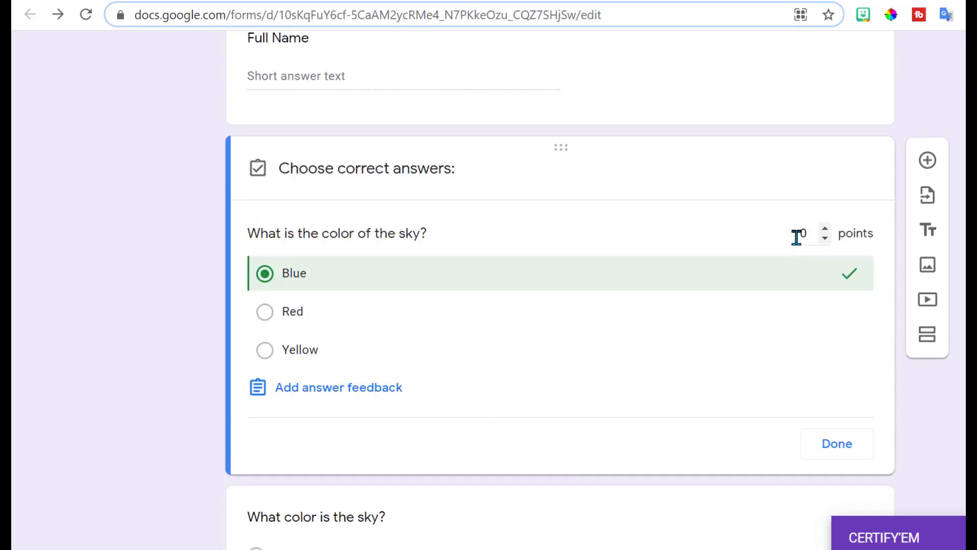
click(824, 229)
click(837, 443)
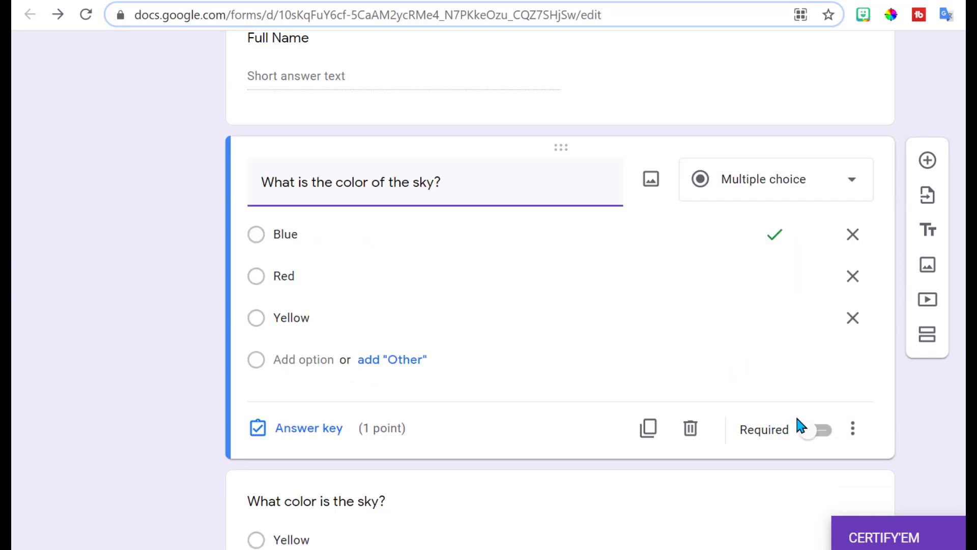
click(822, 432)
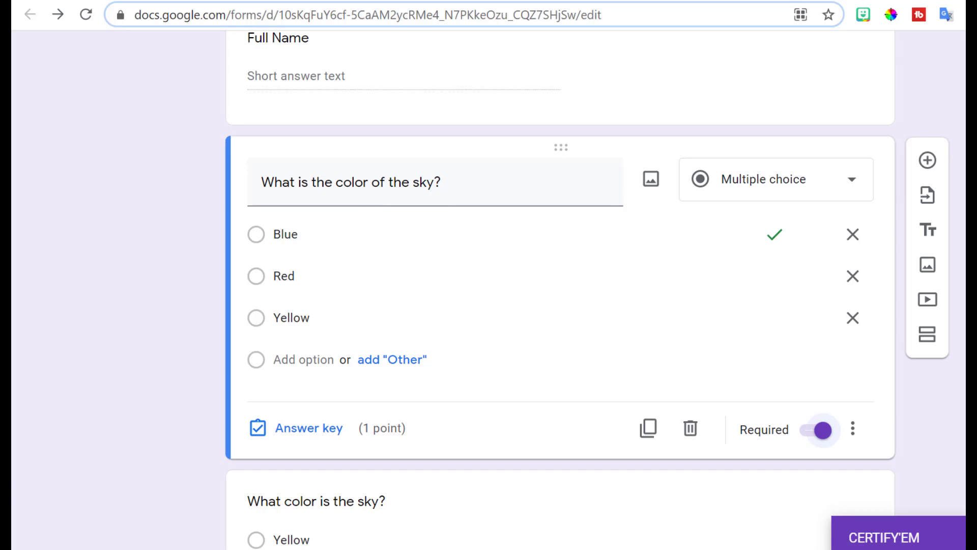
scroll(817, 345, down, 3)
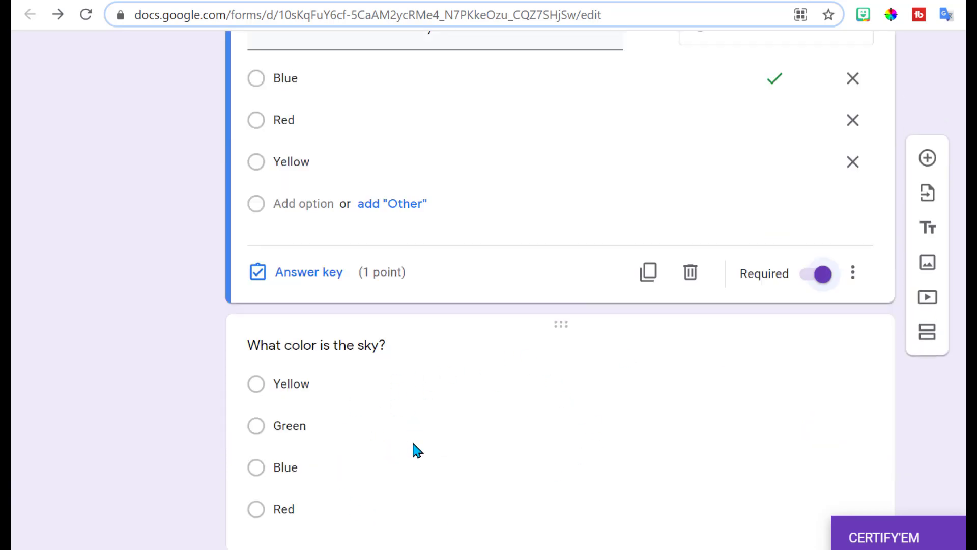
Step: Remove Red from 'Best Pet?', key Dog as the correct answer, and make it required
click(382, 345)
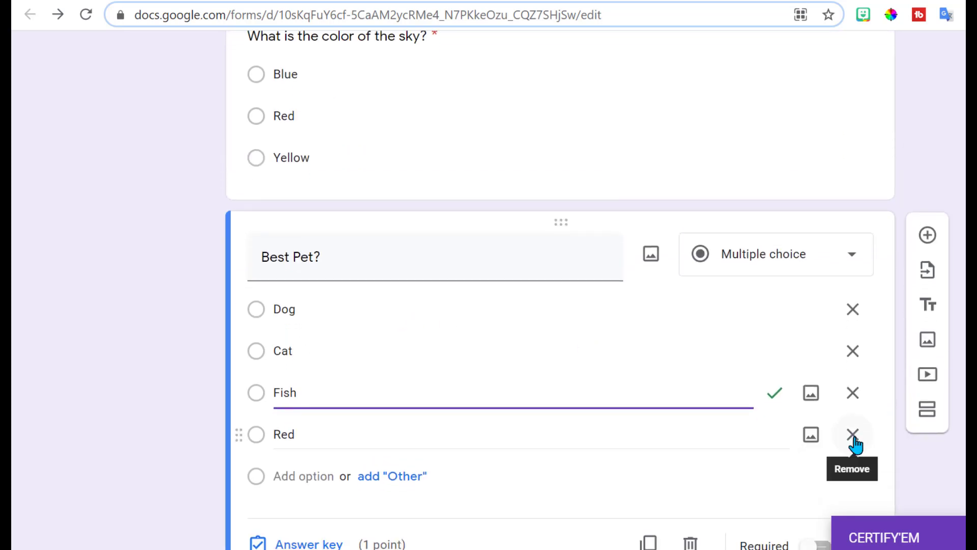
click(853, 436)
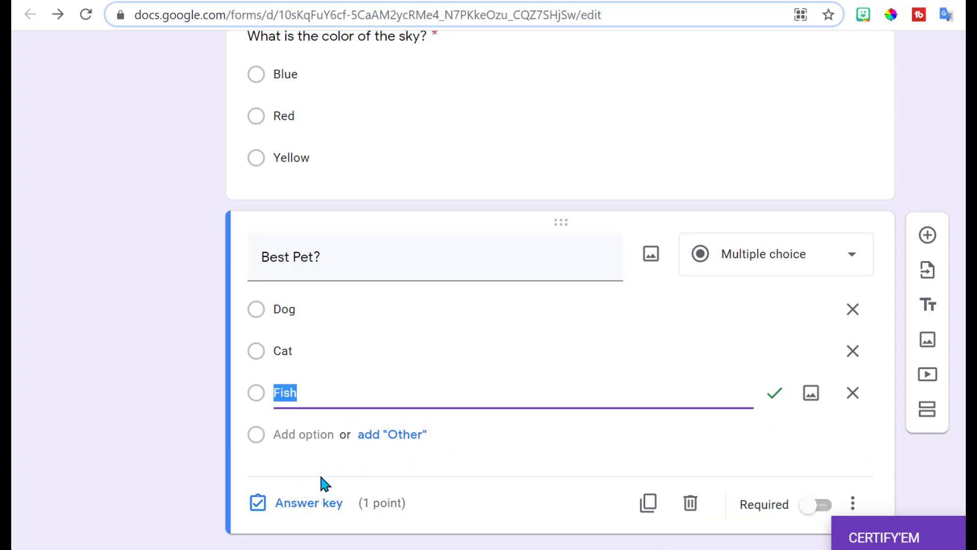
click(309, 502)
click(265, 424)
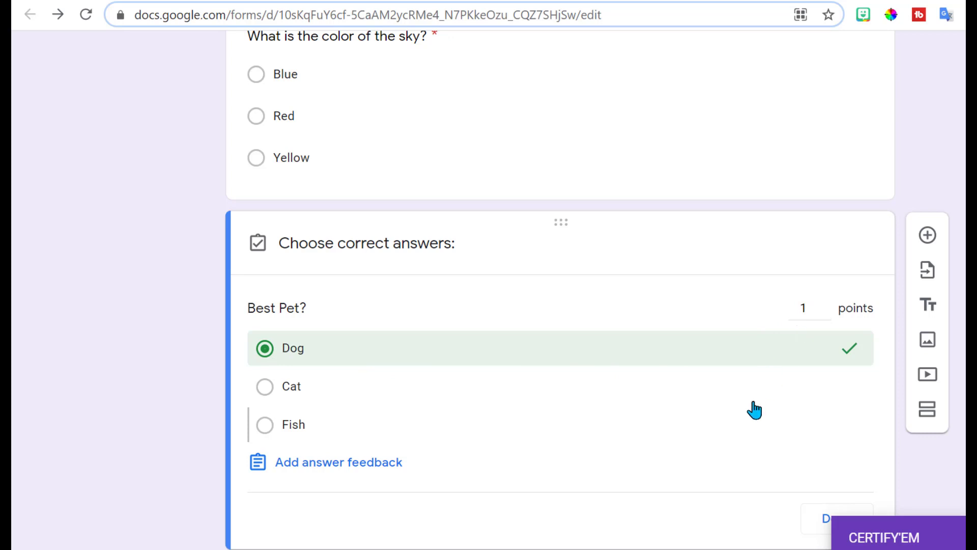
click(820, 519)
click(820, 507)
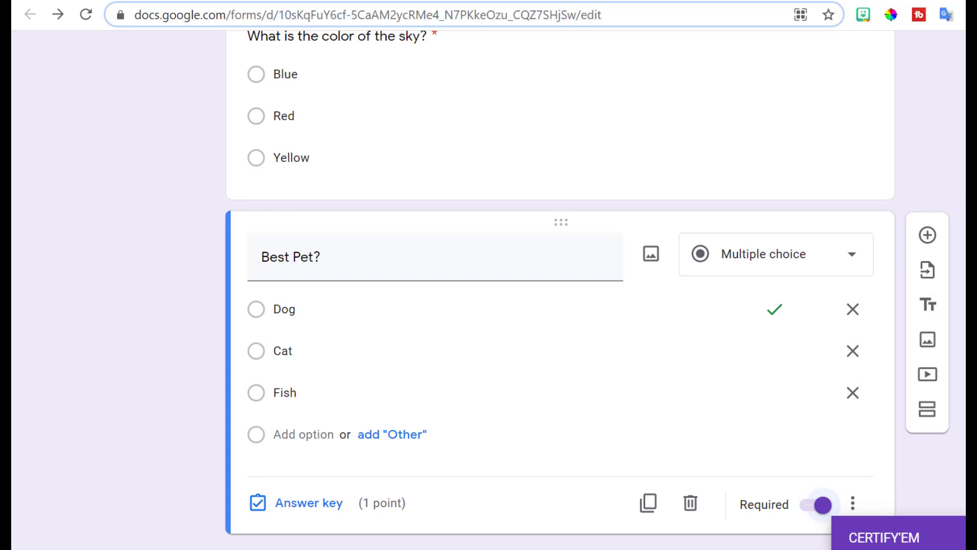
scroll(560, 290, up, 10)
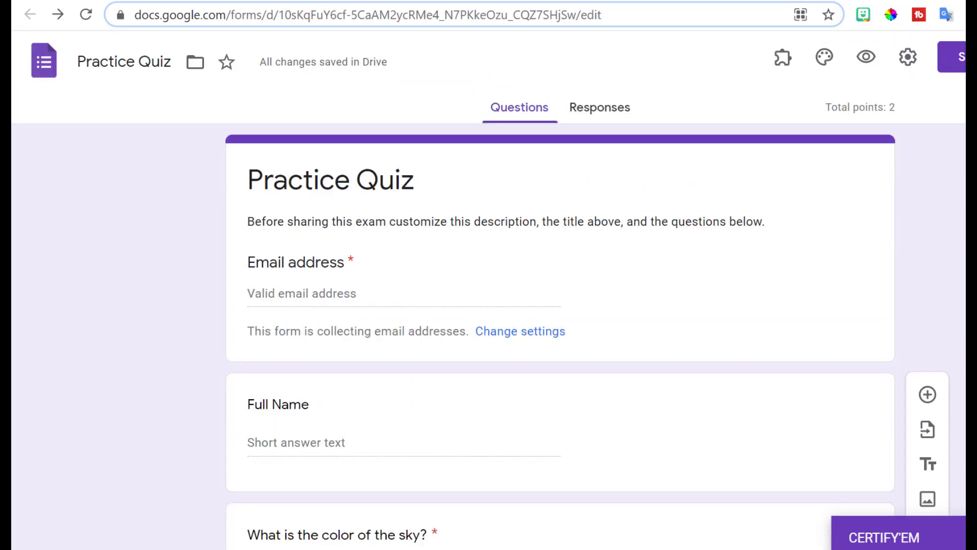
Step: Release quiz grades immediately after each submission, save the settings, and open the Send dialog
click(907, 61)
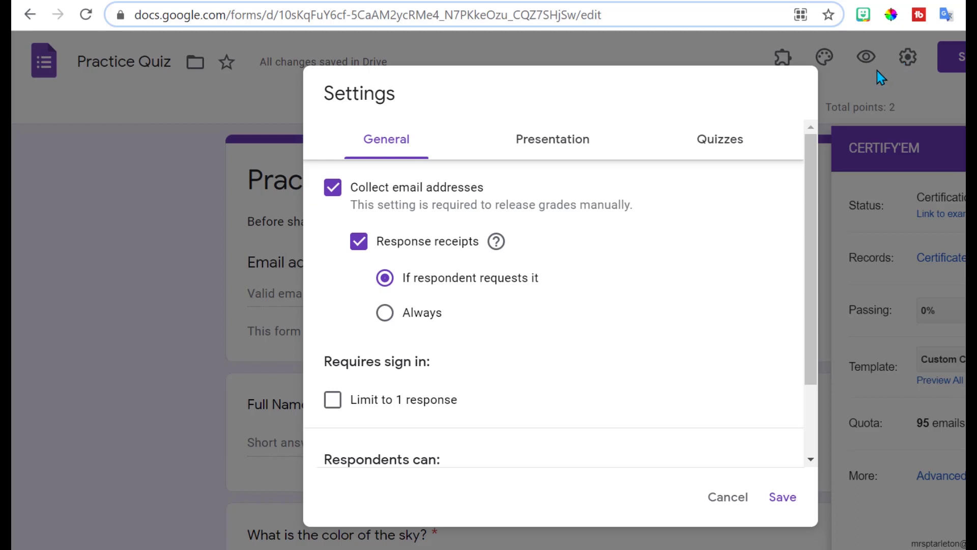
click(728, 146)
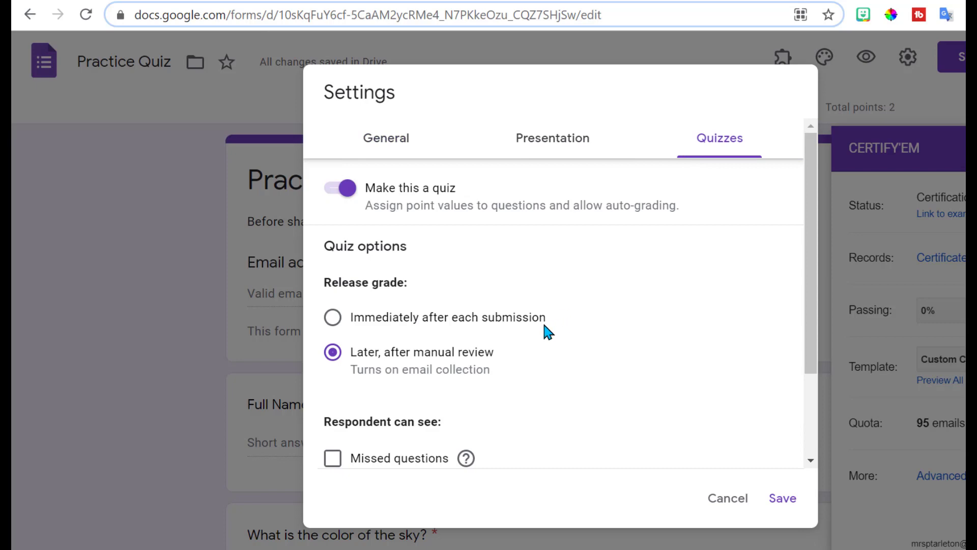
click(333, 319)
key(alt+Left)
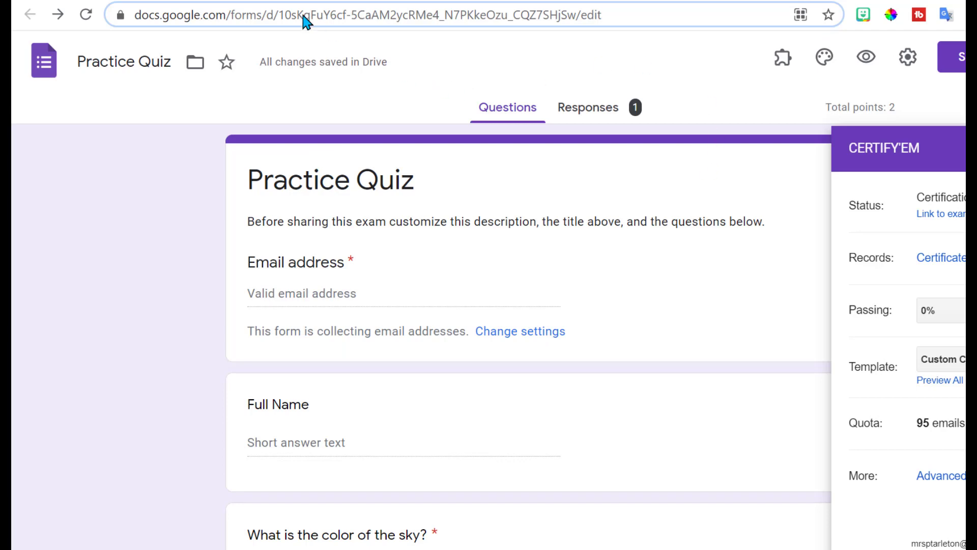
key(alt+Right)
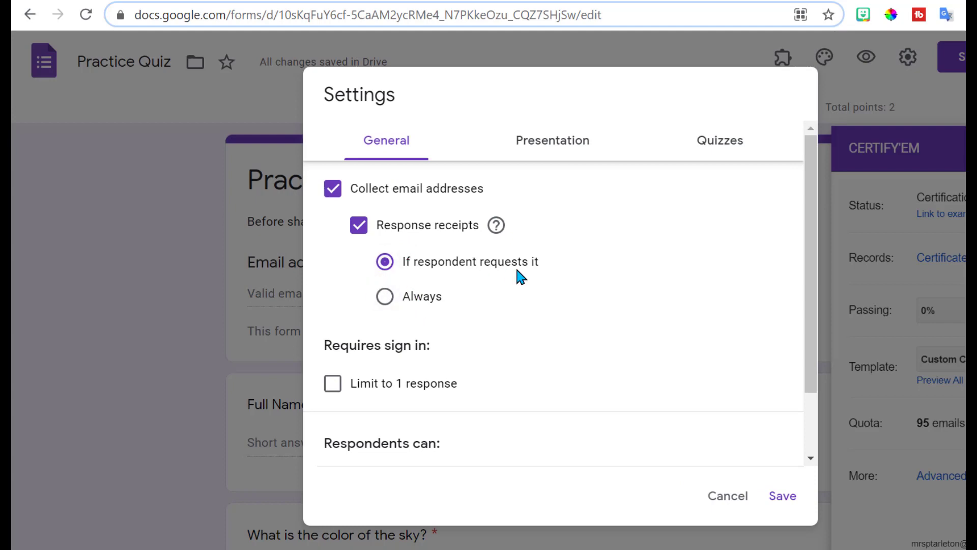
click(781, 496)
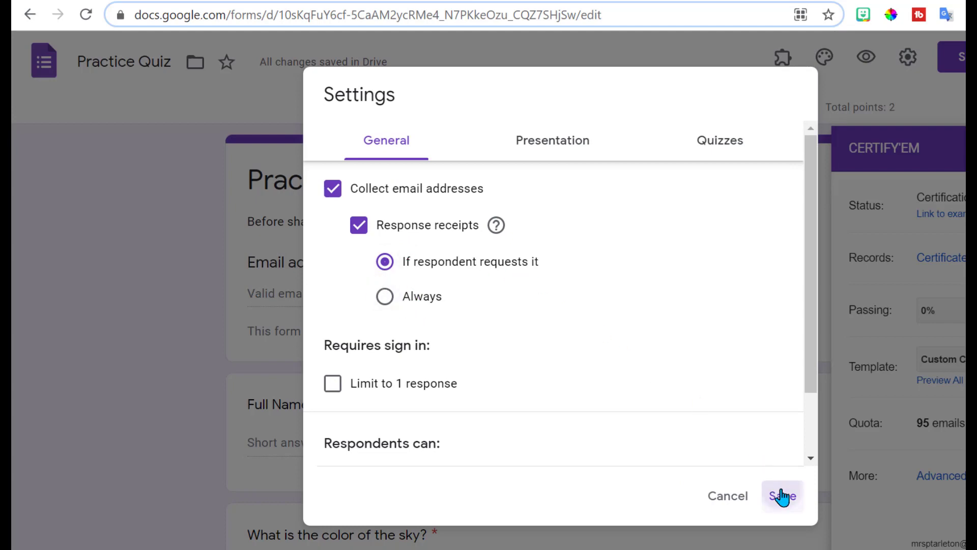
click(954, 56)
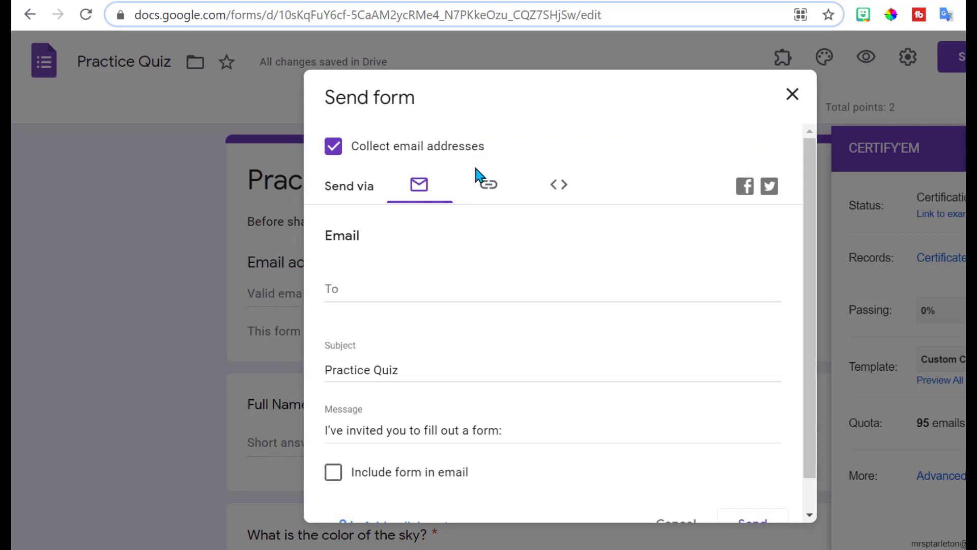
Step: Copy the quiz's shortened link
click(488, 192)
click(344, 293)
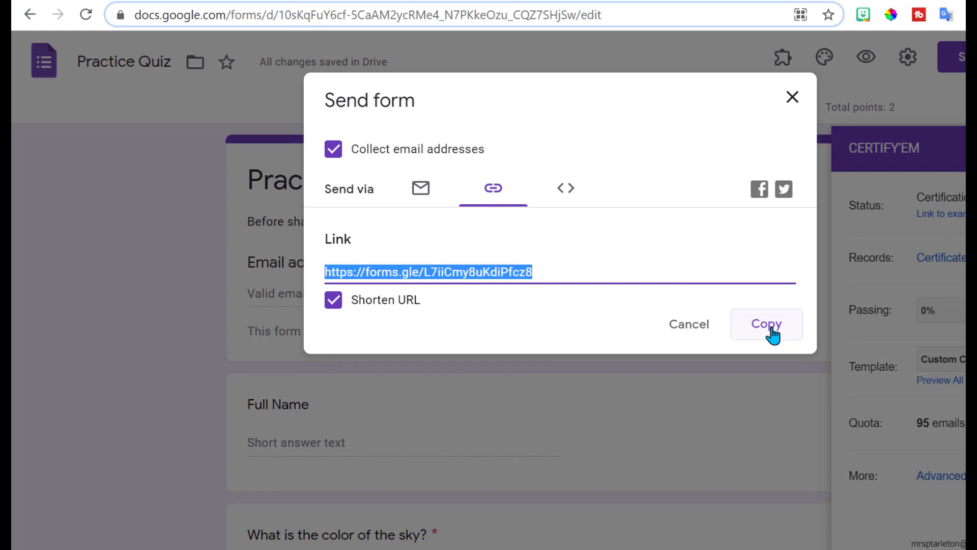
click(768, 326)
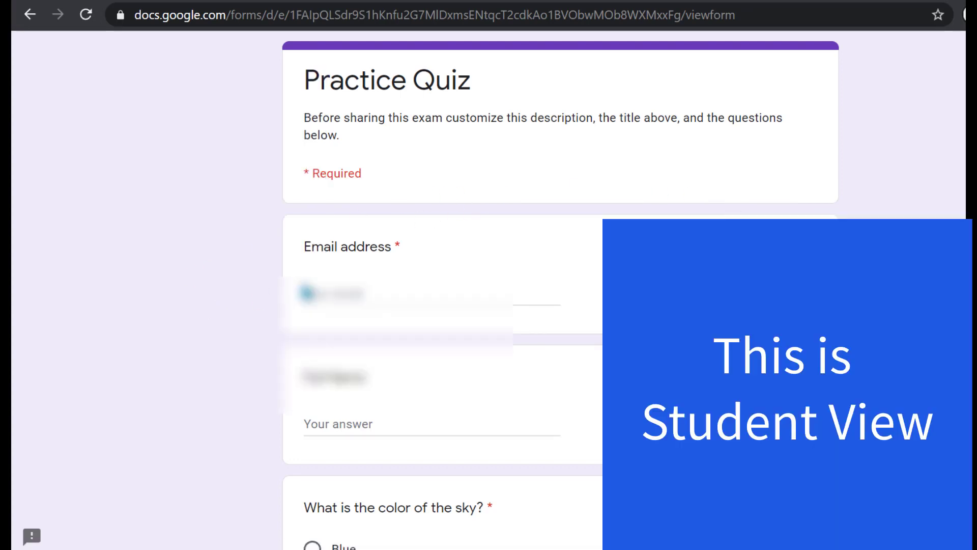
Step: Submit the quiz as a respondent with an email, full name, Blue for the sky, and Cat
click(312, 290)
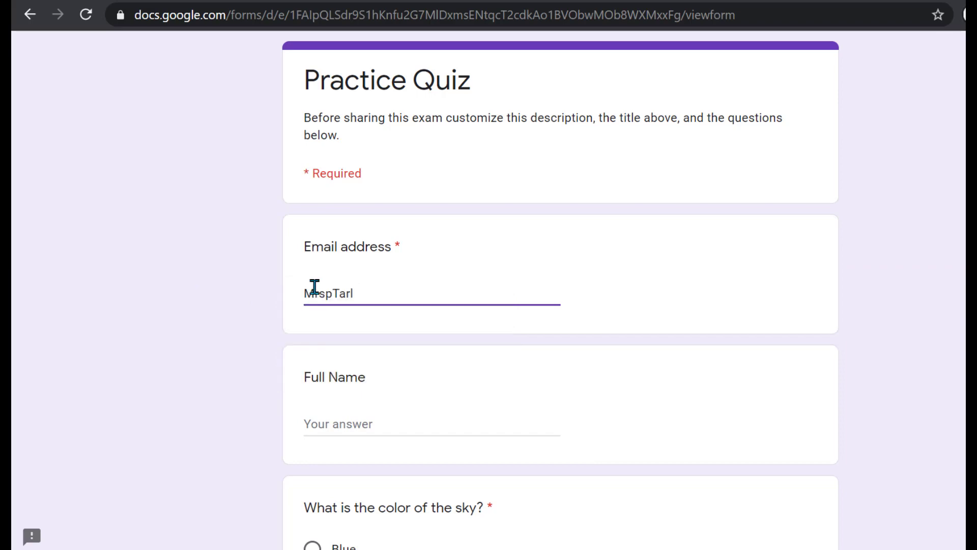
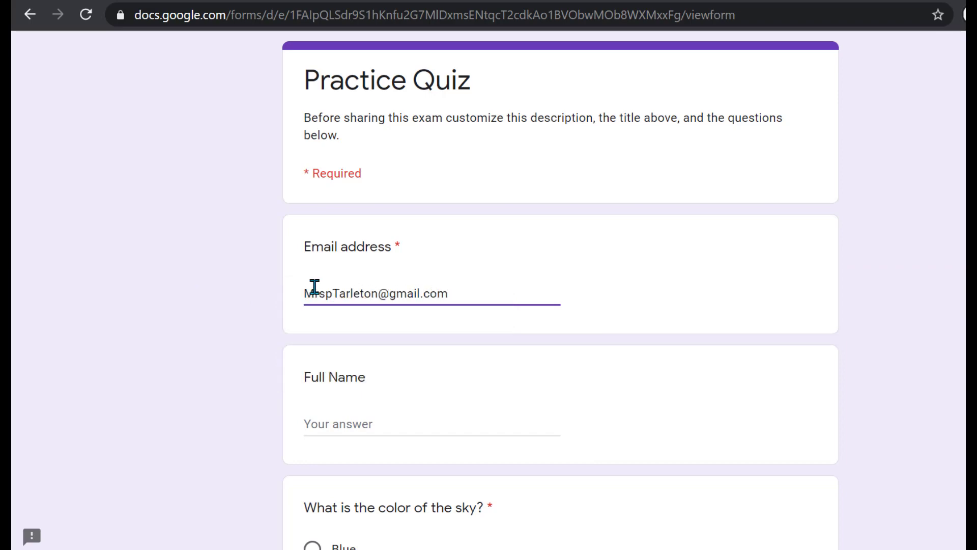
click(308, 420)
text(MrsPTarleton)
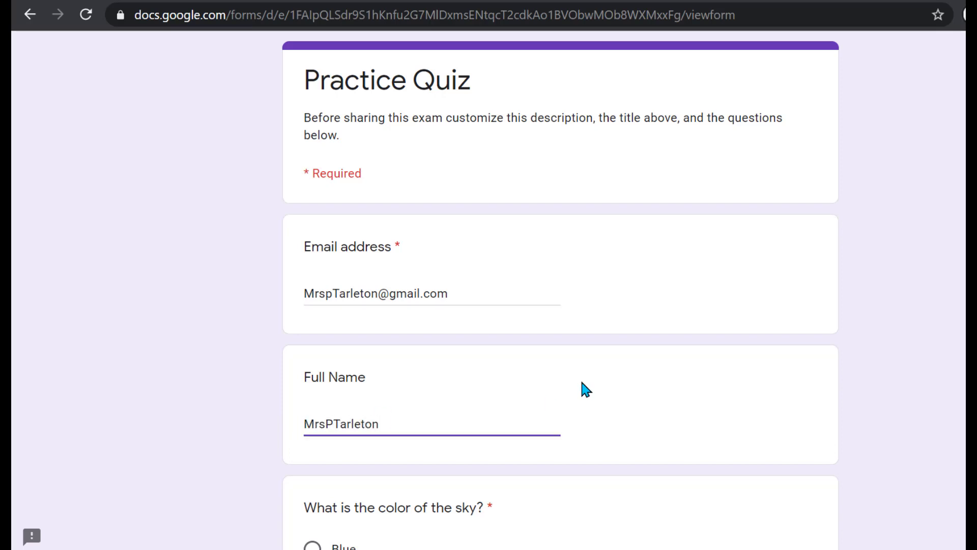
scroll(355, 334, down, 4)
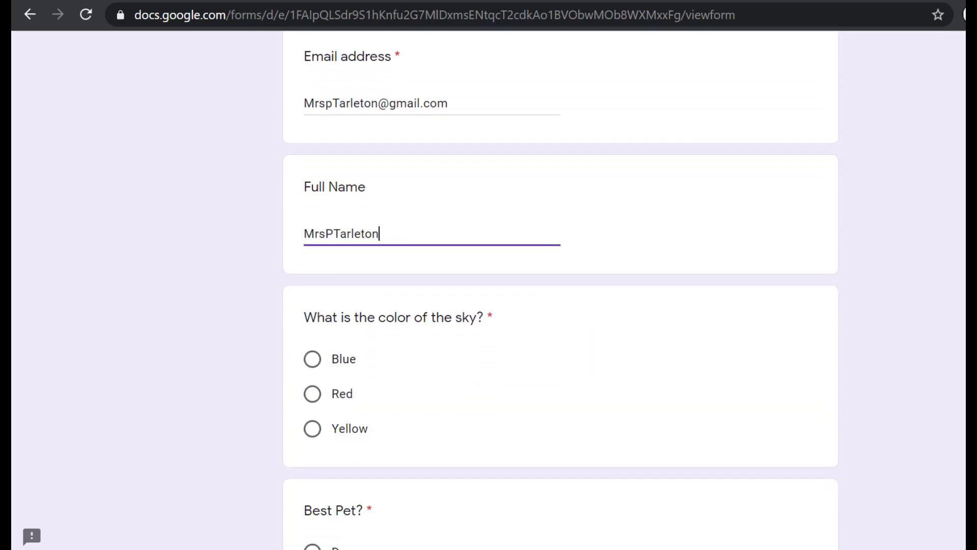
click(312, 326)
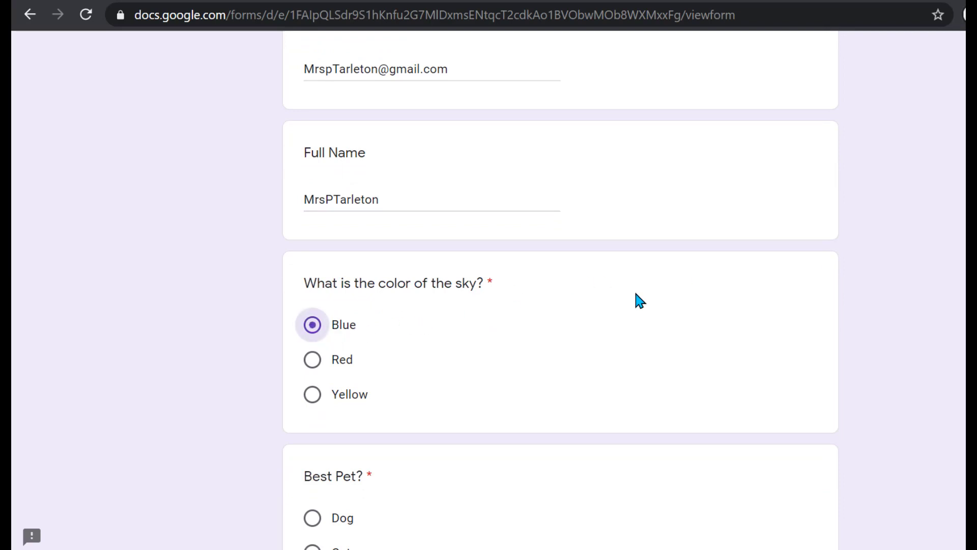
scroll(618, 311, down, 4)
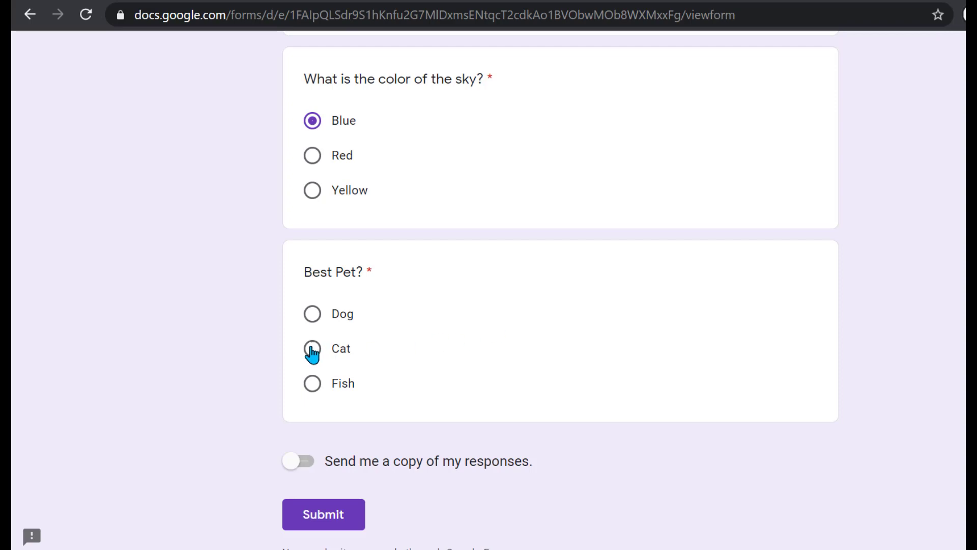
click(312, 351)
click(330, 514)
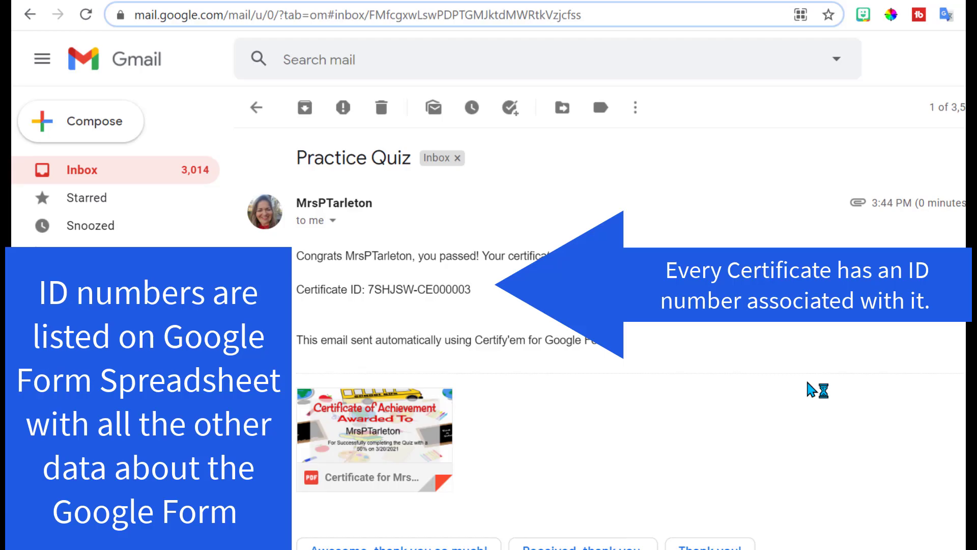
Step: Preview the emailed certificate PDF showing 50% on 3/20/2021, then return to the form
click(405, 421)
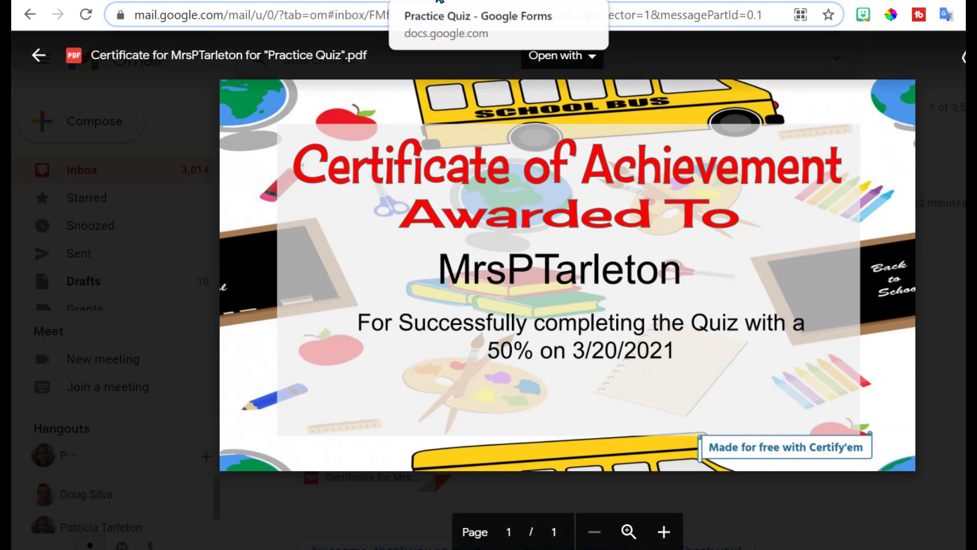
click(438, 1)
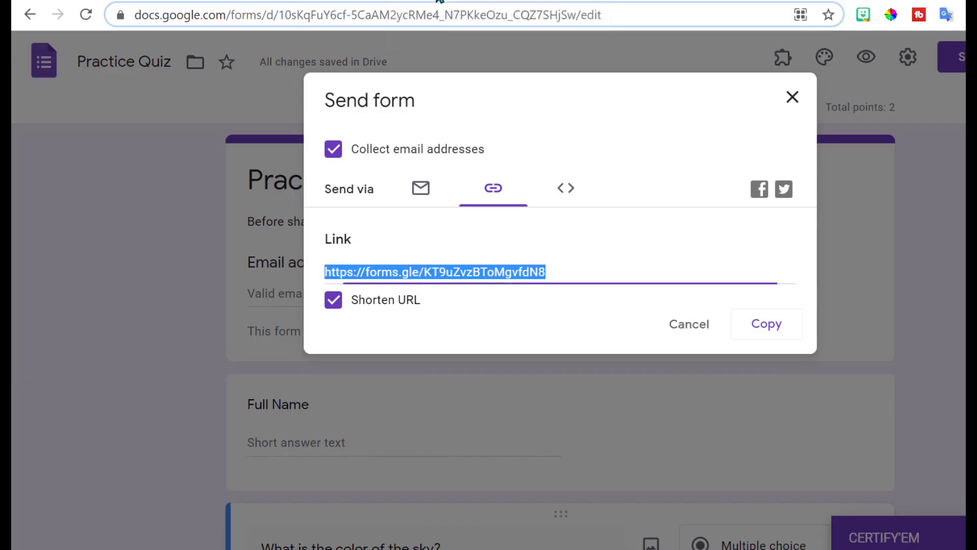
Step: Dismiss the Send form dialog and select the entire Practice Quiz description text for rewriting
click(792, 98)
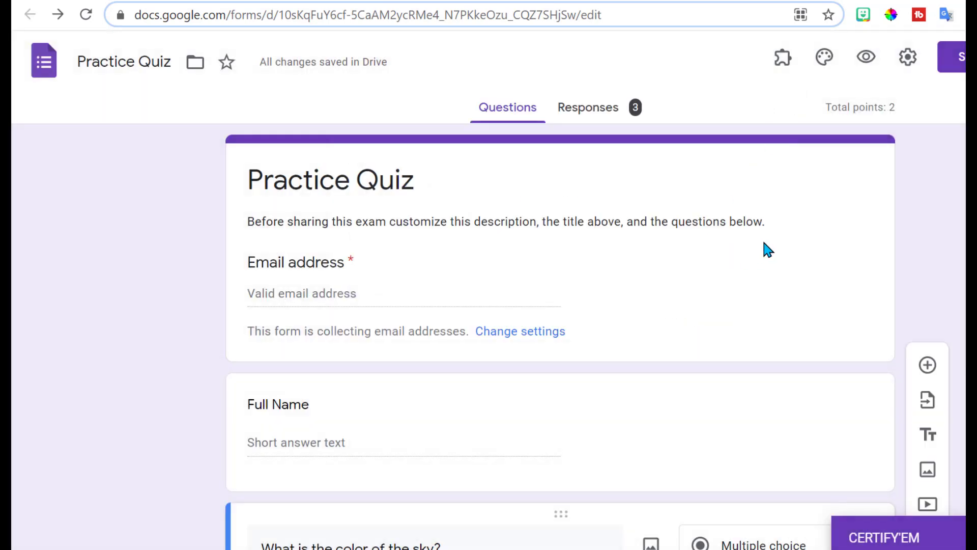
triple_click(767, 221)
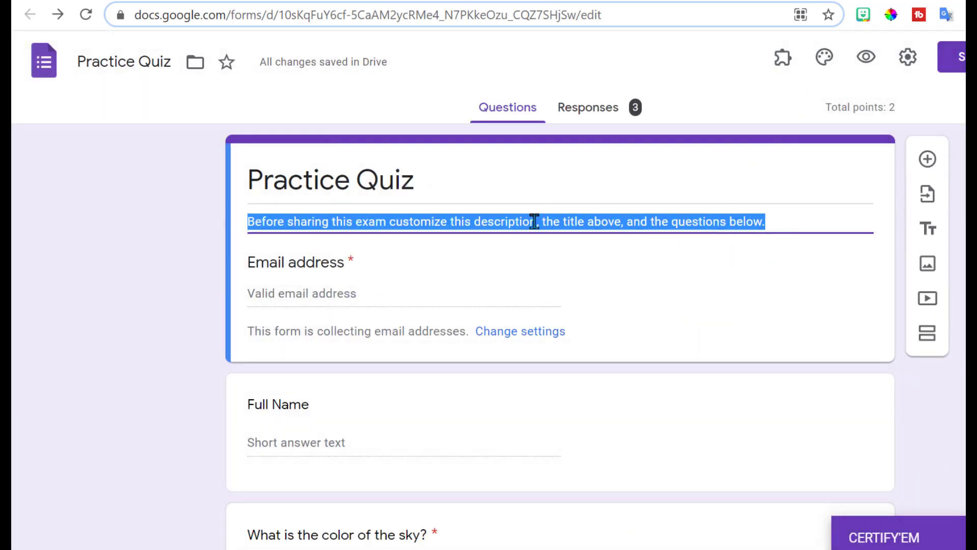